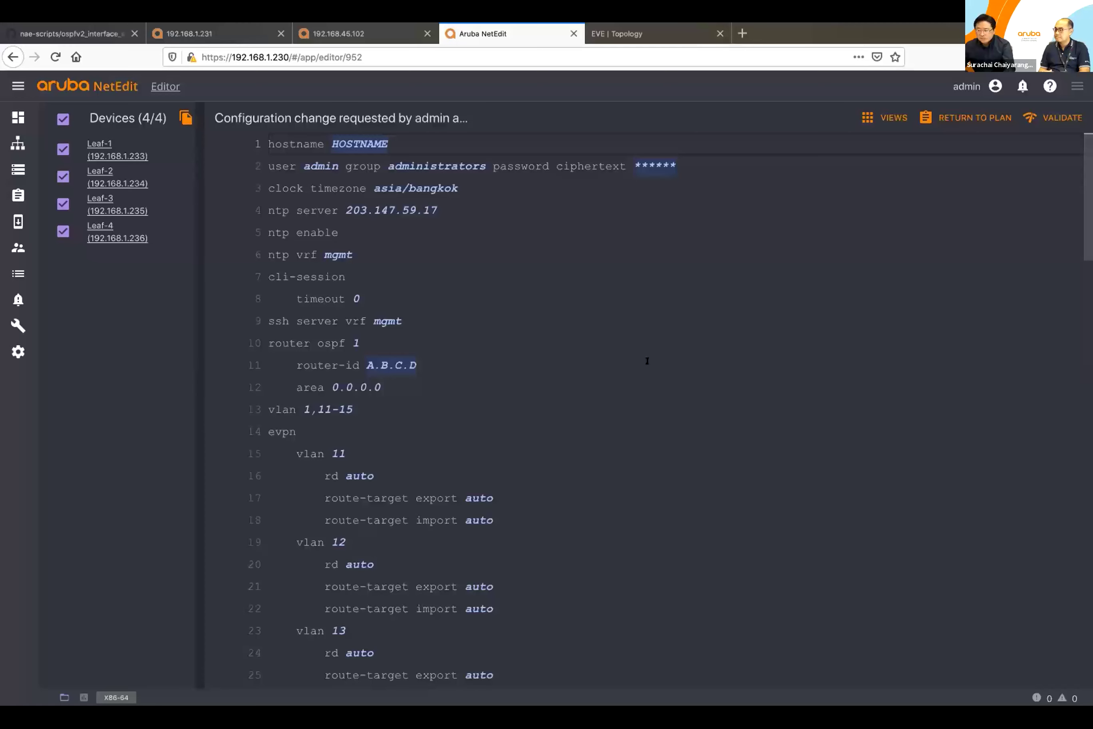
{"action": "scroll", "coordinate": [647, 361], "scroll_direction": "up", "scroll_amount": 5}
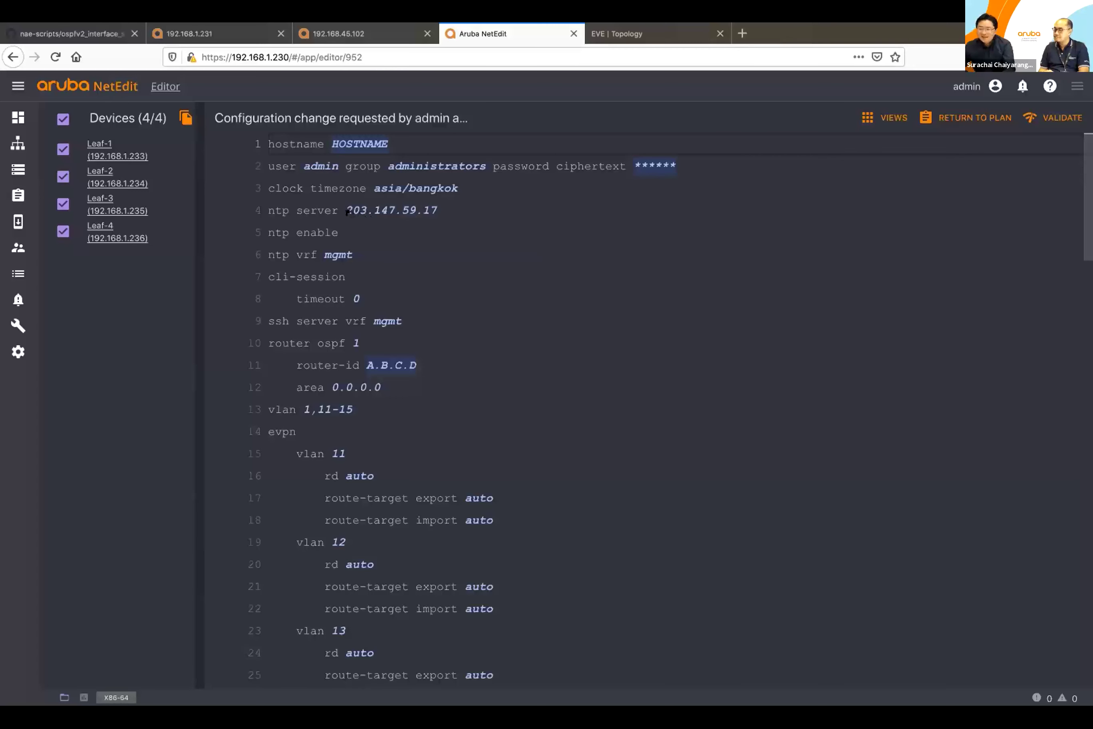
{"action": "mouse_move", "coordinate": [371, 212]}
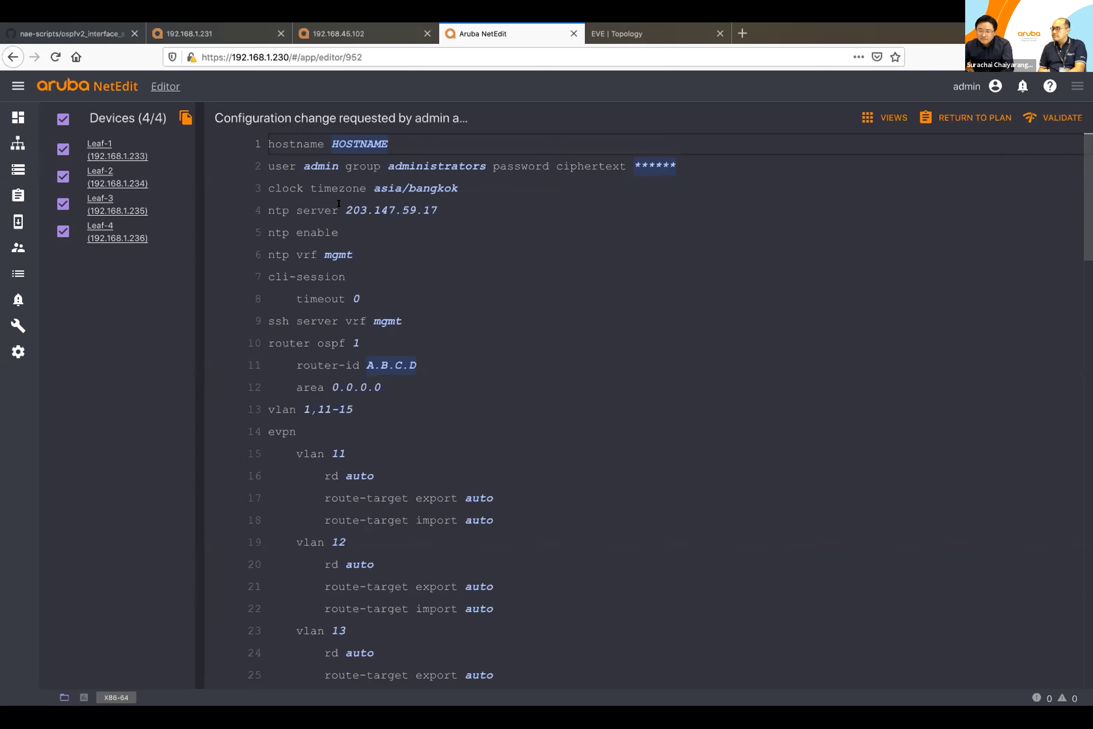
Step: Rename hostnames Leaf-1 through Leaf-4 to TOR-1 through TOR-4 and apply them to all four devices
{"action": "left_click", "coordinate": [355, 144]}
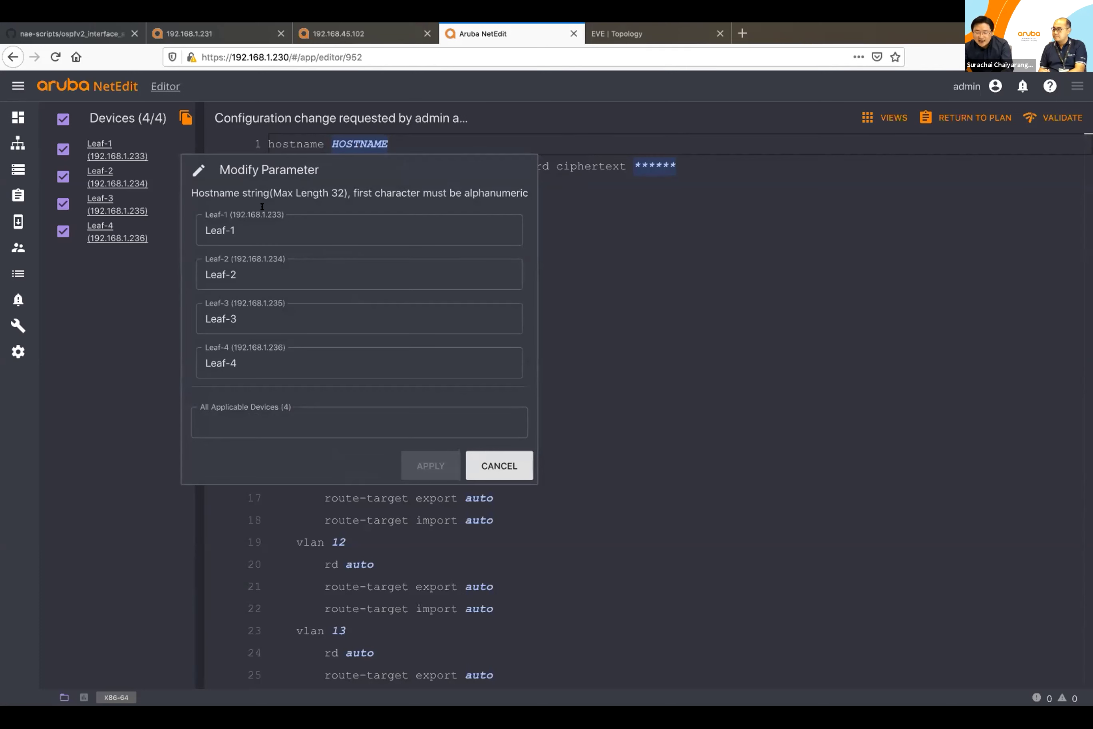
{"action": "left_click", "coordinate": [202, 226]}
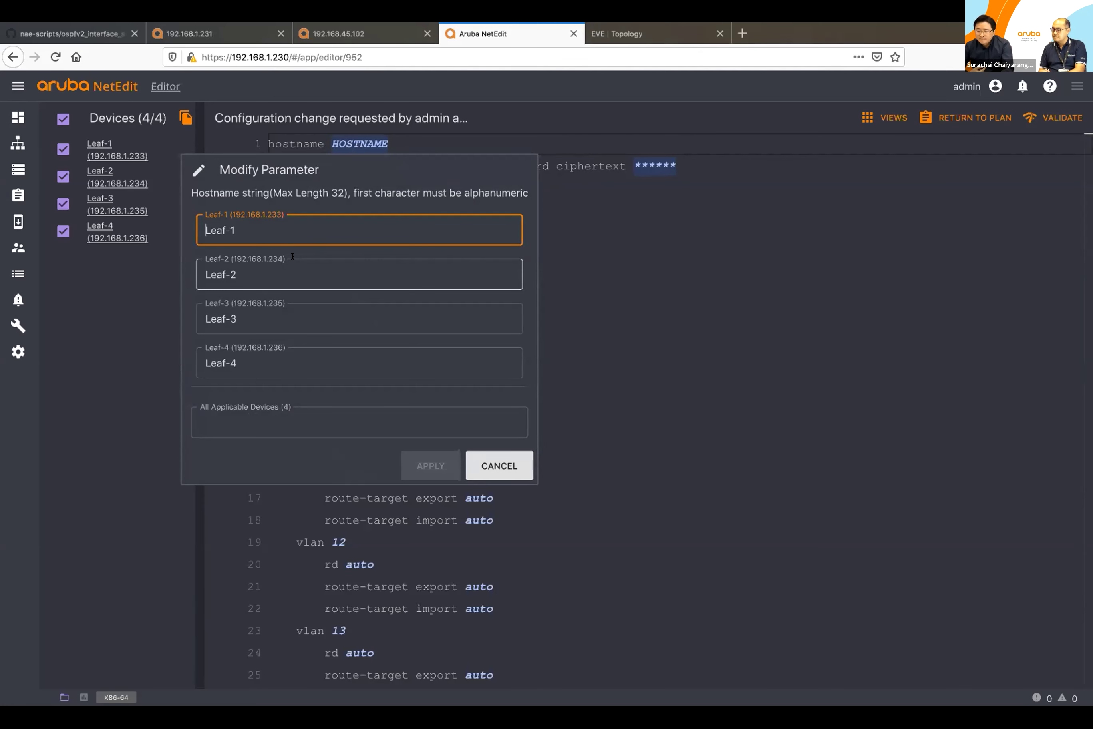
{"action": "left_click_drag", "start_coordinate": [226, 229], "coordinate": [193, 223]}
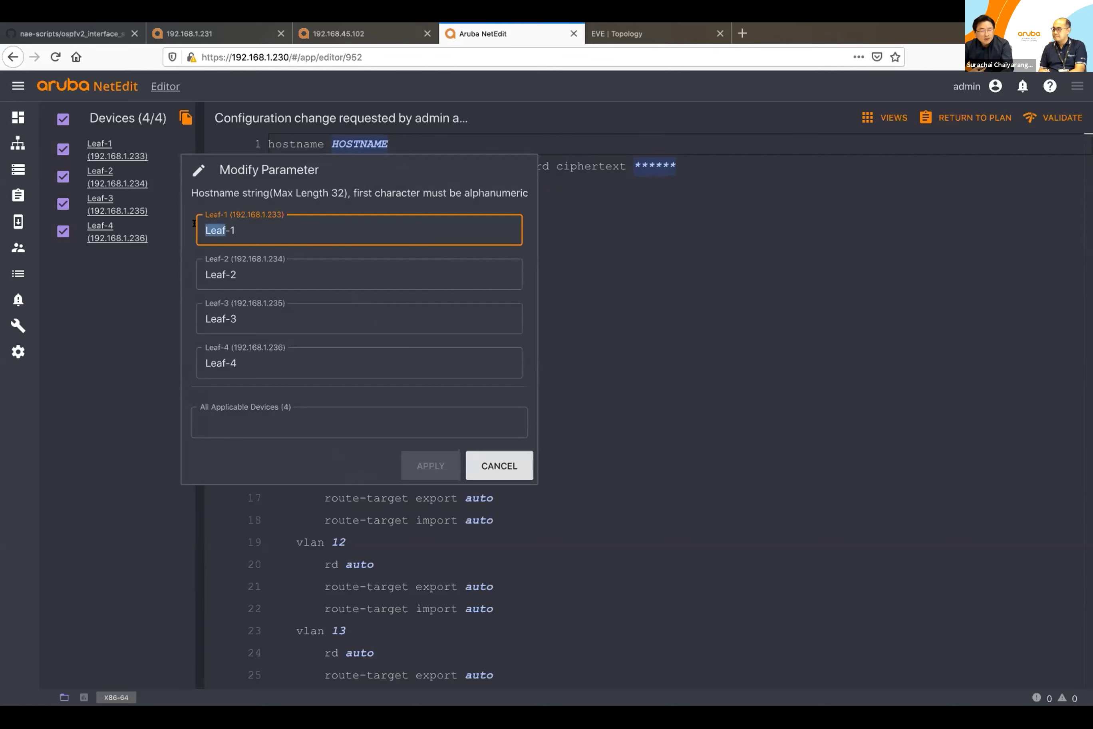
{"action": "type", "text": "TOR"}
{"action": "left_click_drag", "start_coordinate": [223, 274], "coordinate": [183, 269]}
{"action": "type", "text": "TOR"}
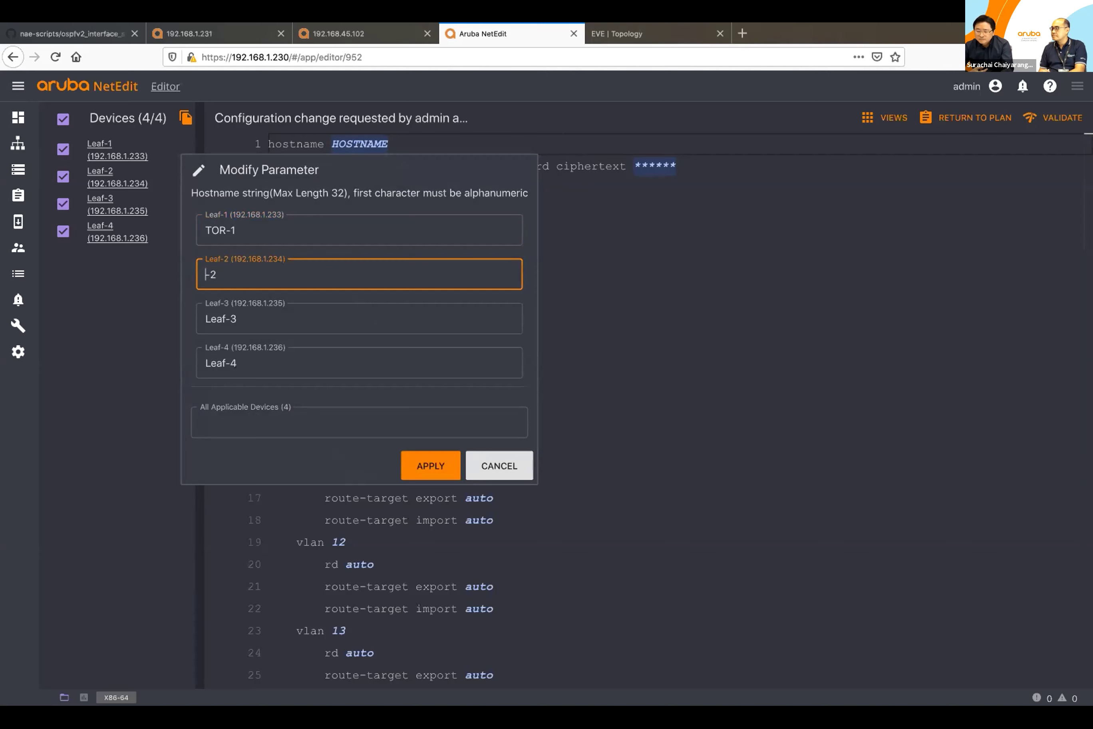
{"action": "left_click_drag", "start_coordinate": [226, 319], "coordinate": [162, 320]}
{"action": "type", "text": "TOR"}
{"action": "left_click_drag", "start_coordinate": [226, 363], "coordinate": [149, 361]}
{"action": "type", "text": "TOR"}
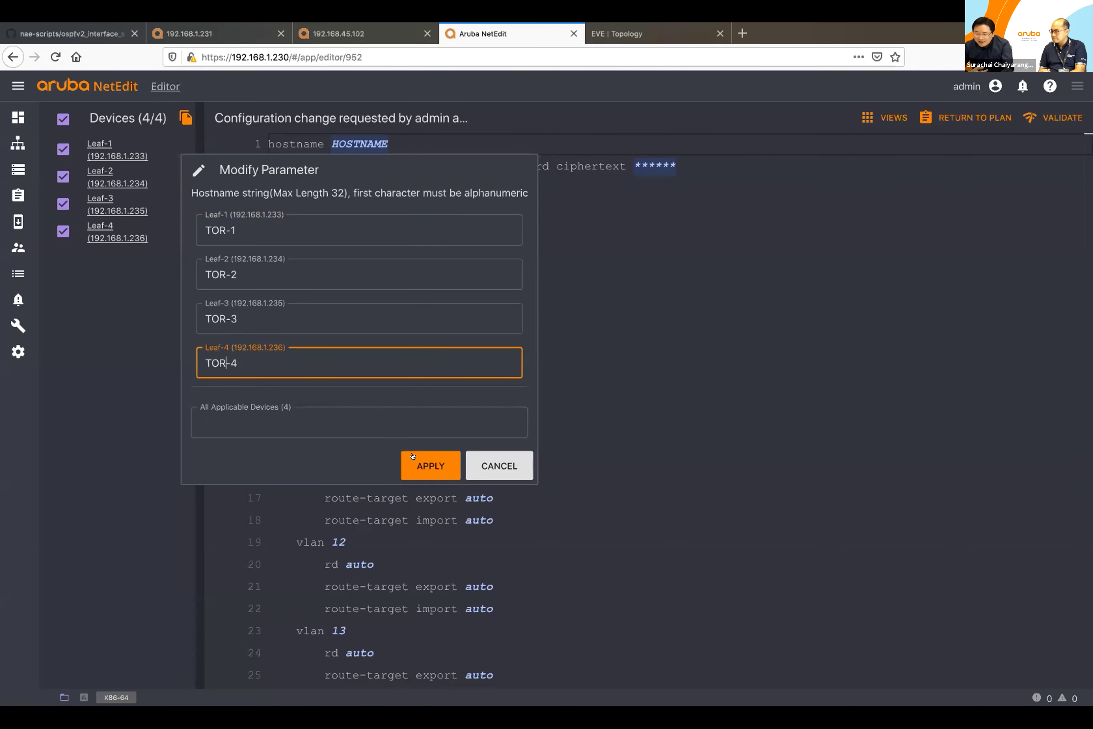
{"action": "left_click", "coordinate": [412, 455]}
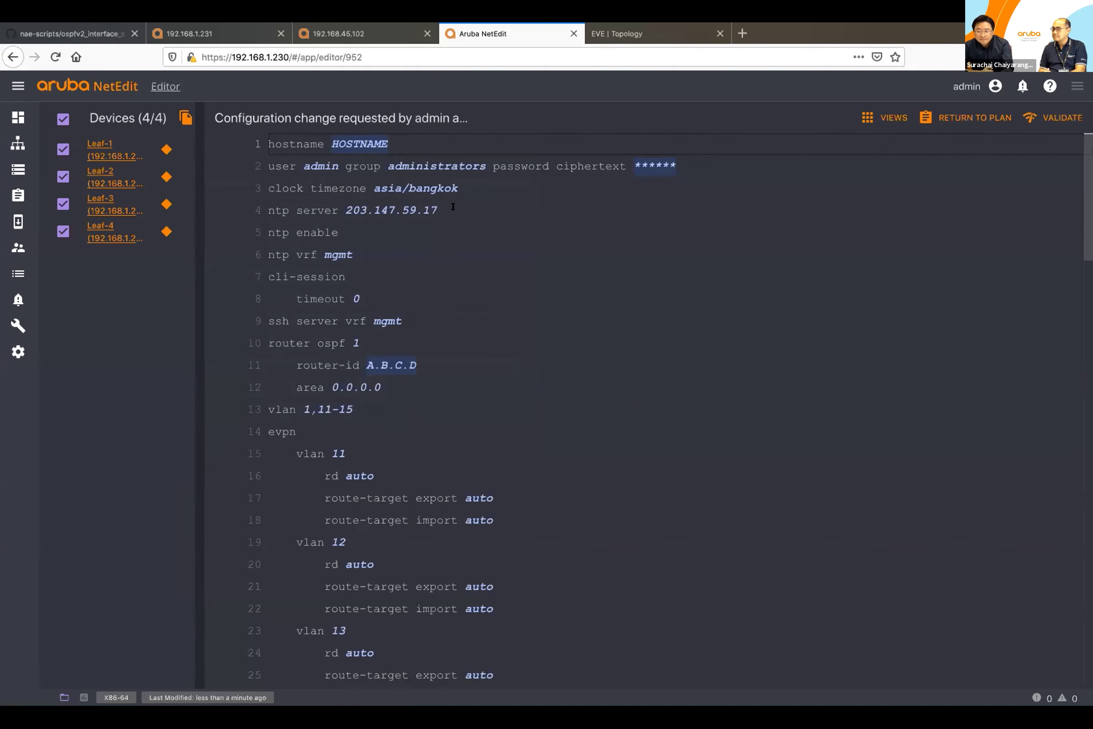
Step: Replace 'ntp server 203.147.59.17' with 'ntp server 10.10.10.10' and add a 'log server .1.1.1' line
{"action": "left_click_drag", "start_coordinate": [453, 206], "coordinate": [264, 202]}
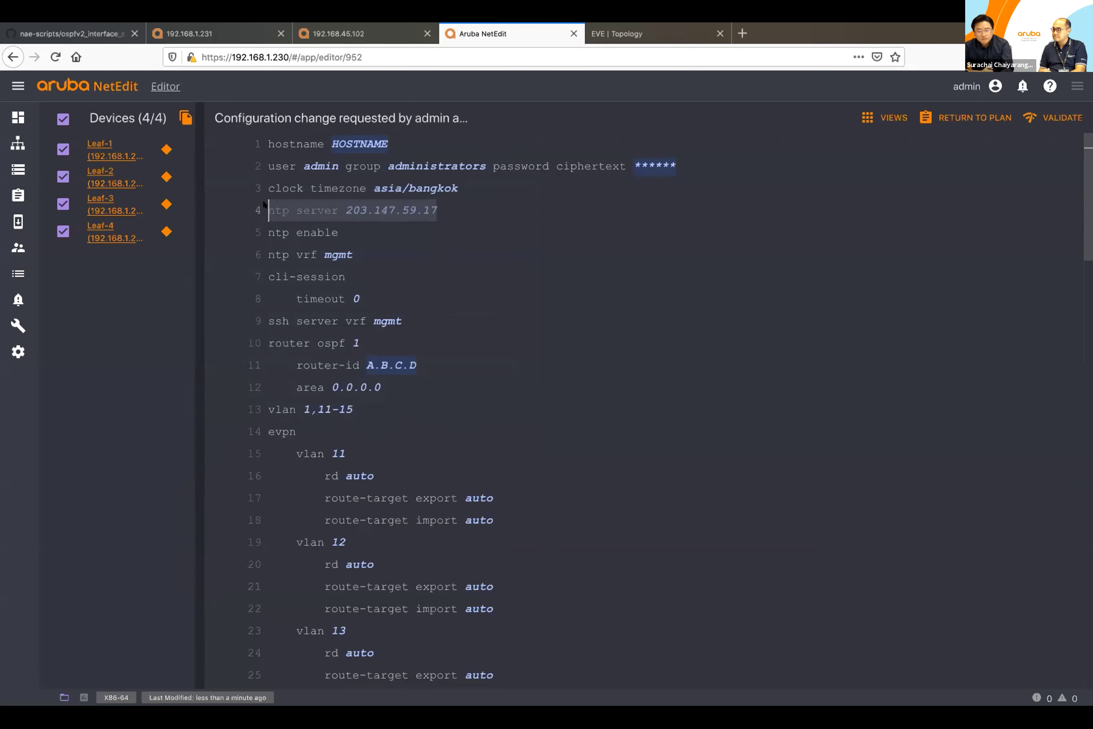
{"action": "key", "text": "BackSpace"}
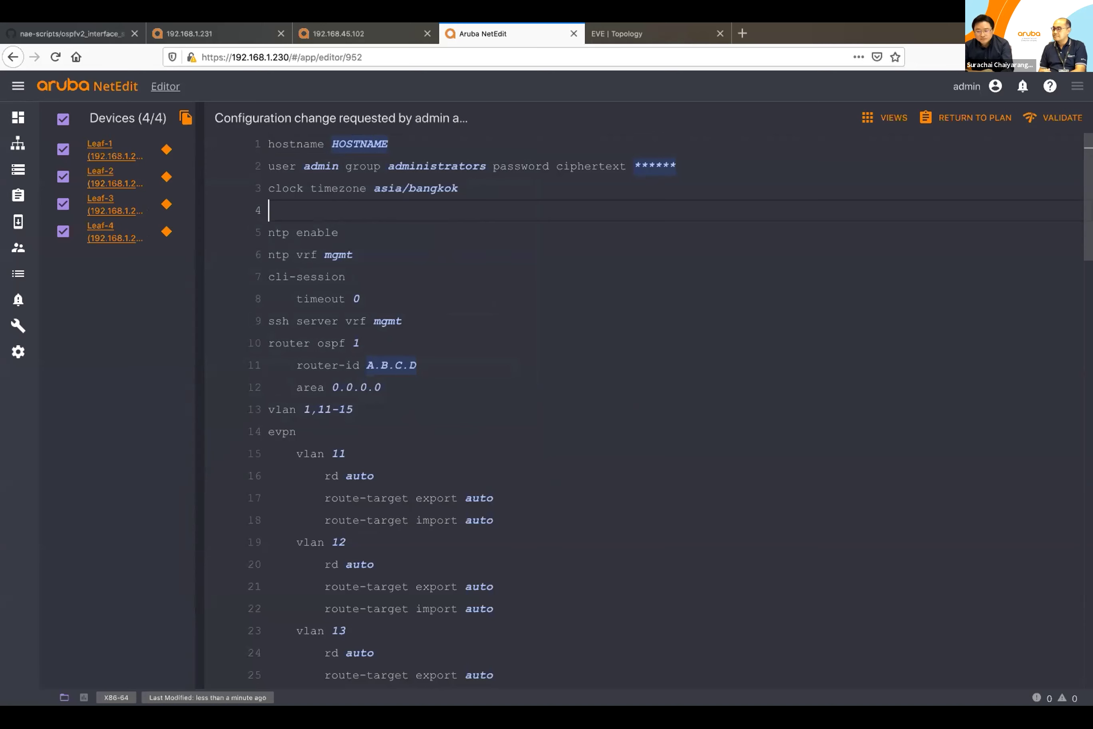
{"action": "type", "text": "nt"}
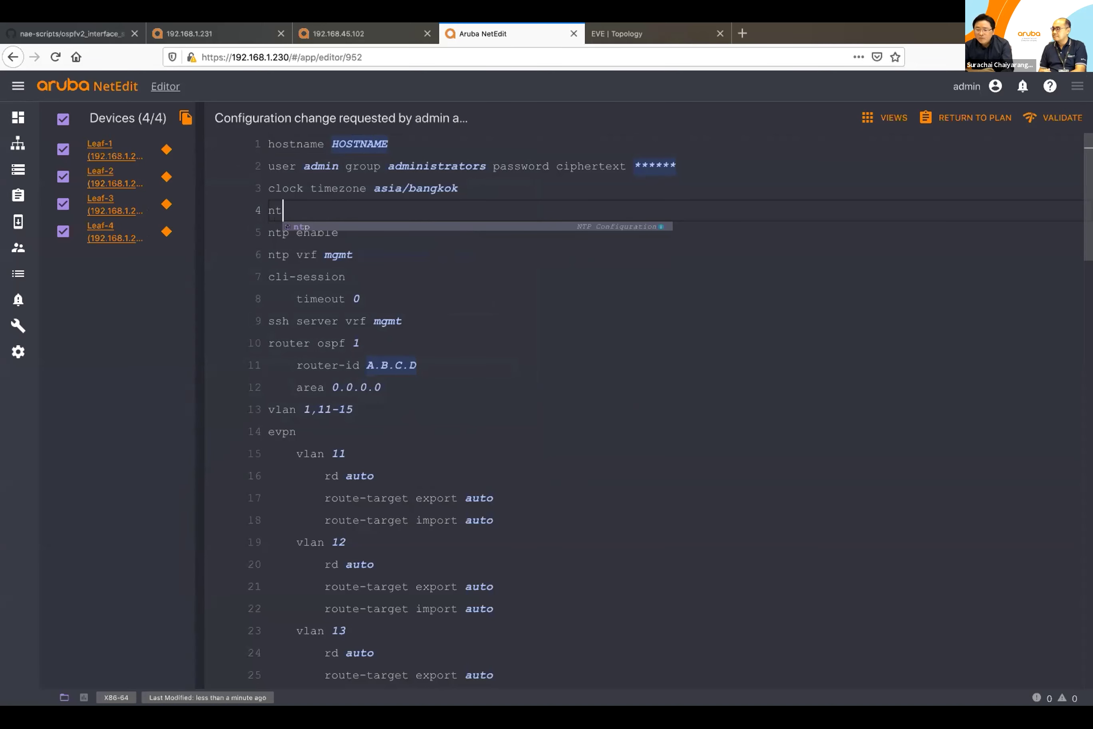
{"action": "type", "text": "p se"}
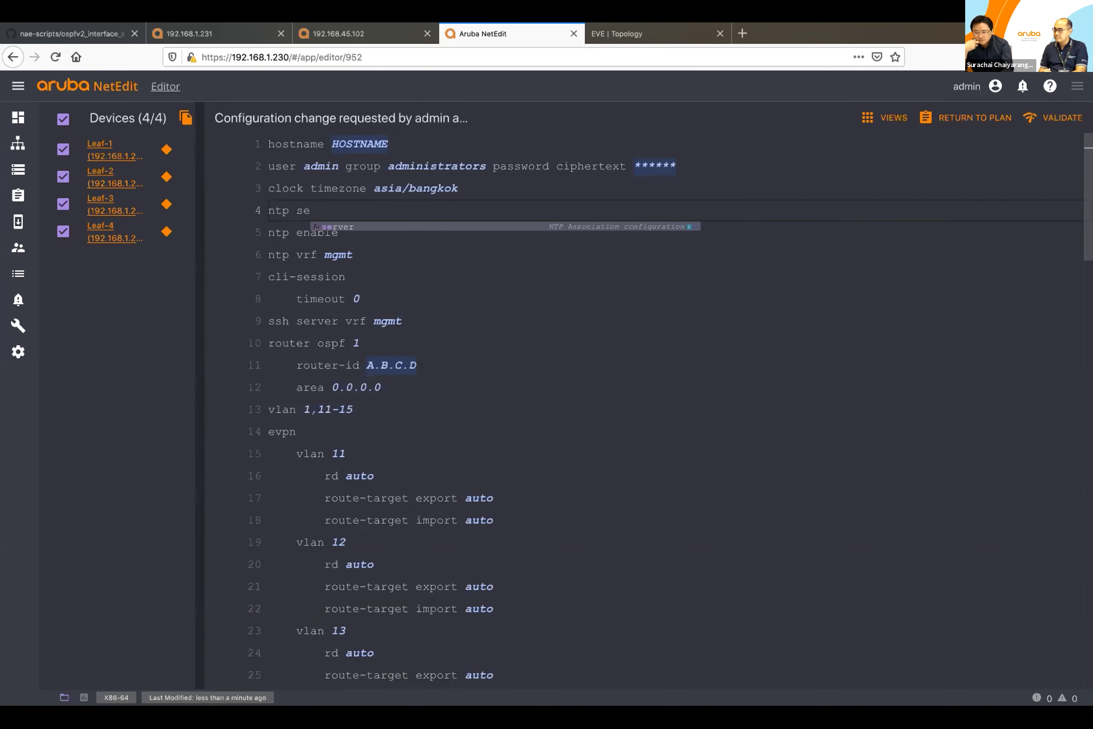
{"action": "key", "text": "Tab"}
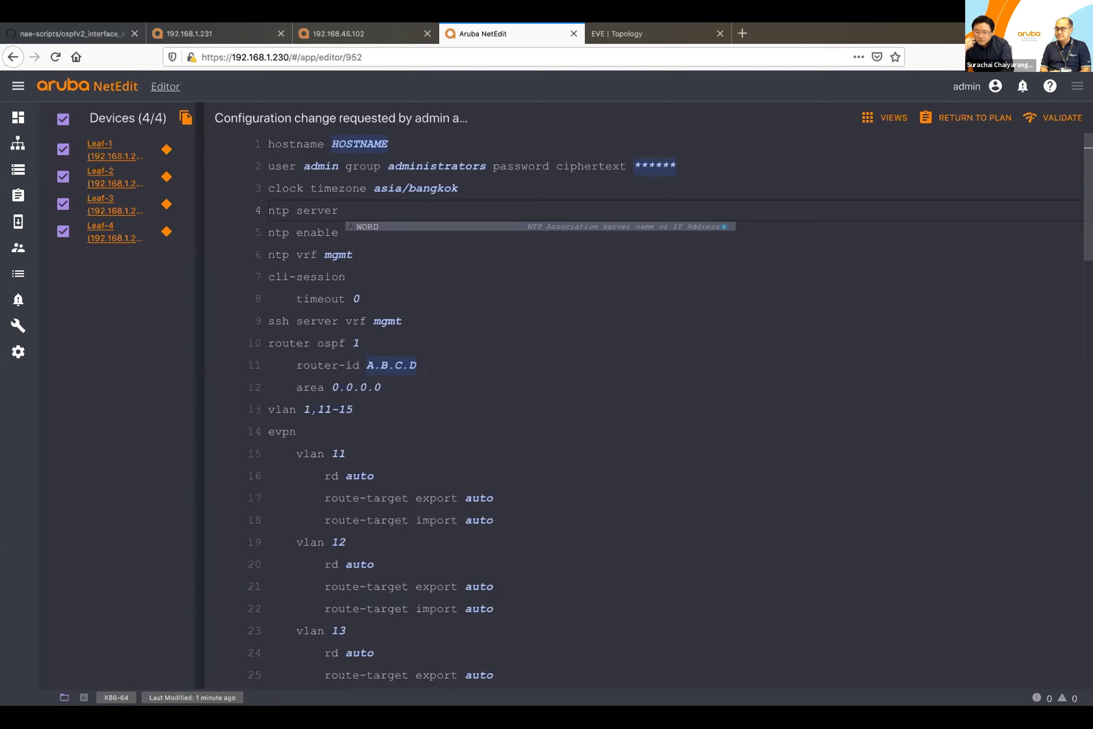
{"action": "type", "text": "10.10.10.10"}
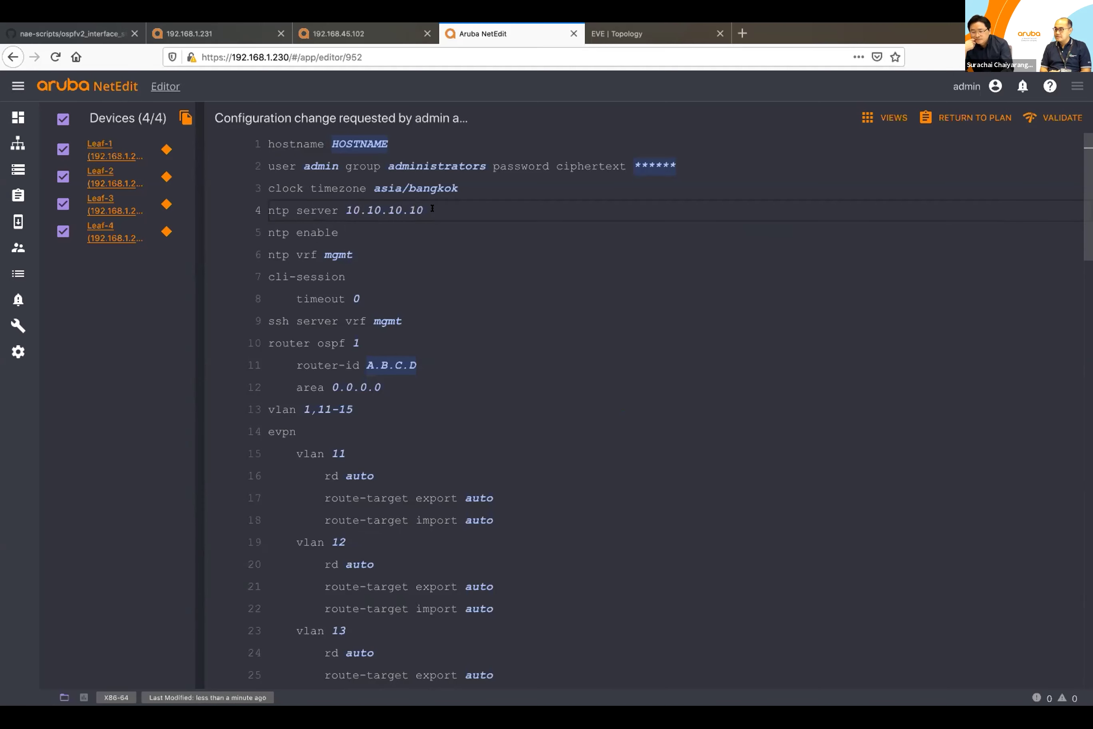
{"action": "key", "text": "Return"}
{"action": "type", "text": "log server .1.1.1"}
Step: Delete the 'log server .1.1.1' line flagged as an unknown command, then return to the top
{"action": "left_click", "coordinate": [429, 285]}
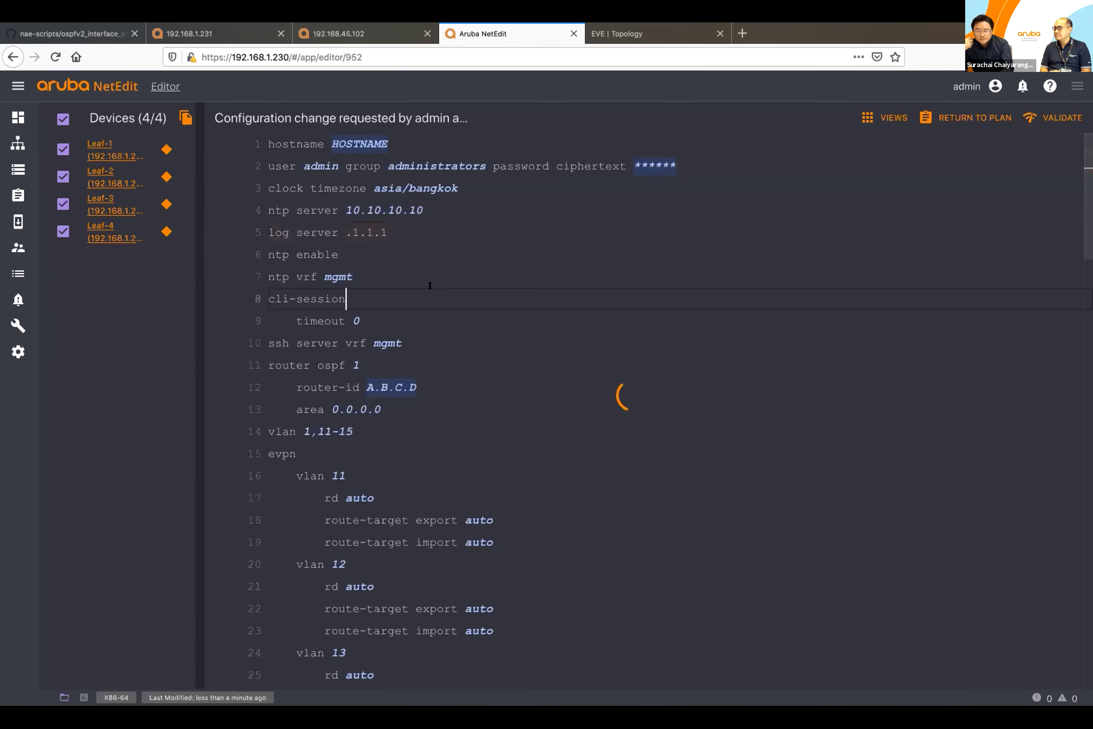
{"action": "scroll", "coordinate": [429, 285], "scroll_direction": "down", "scroll_amount": 20}
{"action": "scroll", "coordinate": [451, 349], "scroll_direction": "up", "scroll_amount": 4}
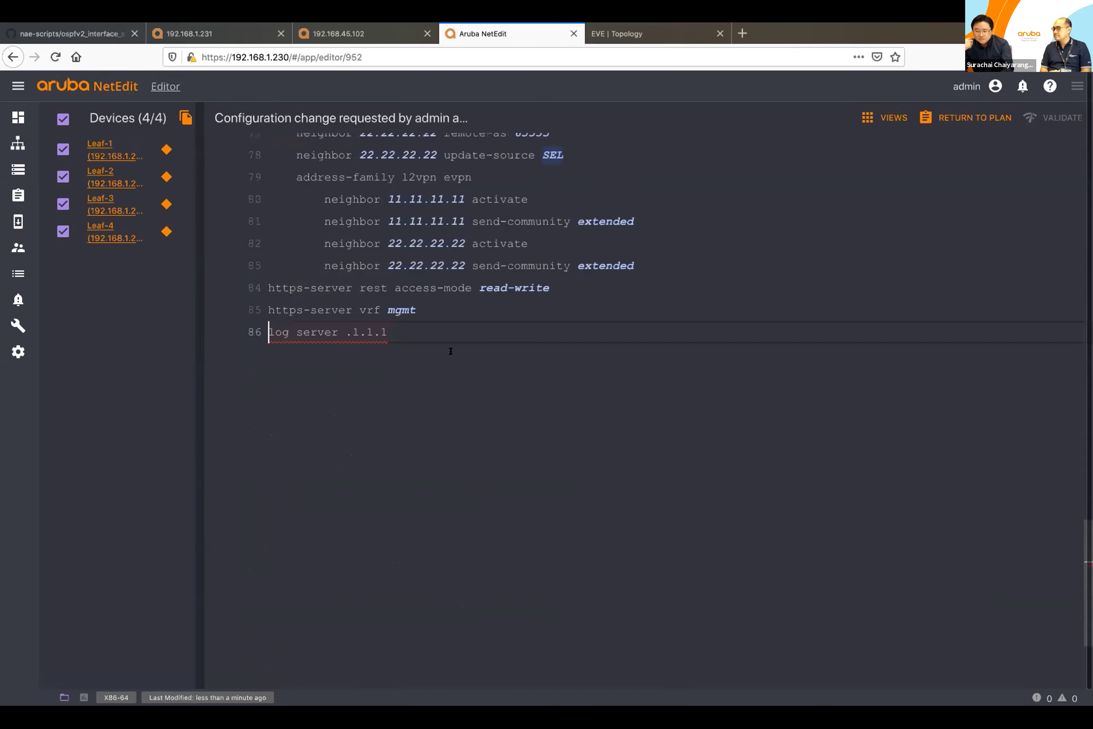
{"action": "mouse_move", "coordinate": [346, 332]}
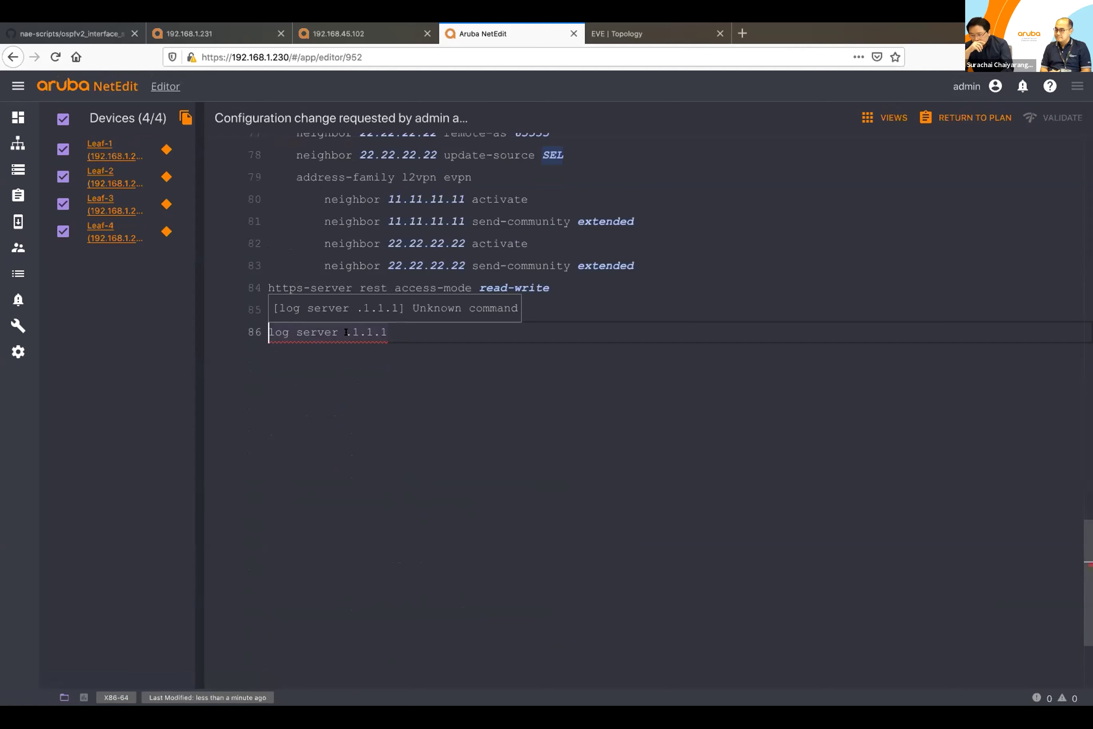
{"action": "left_click_drag", "start_coordinate": [384, 332], "coordinate": [265, 337]}
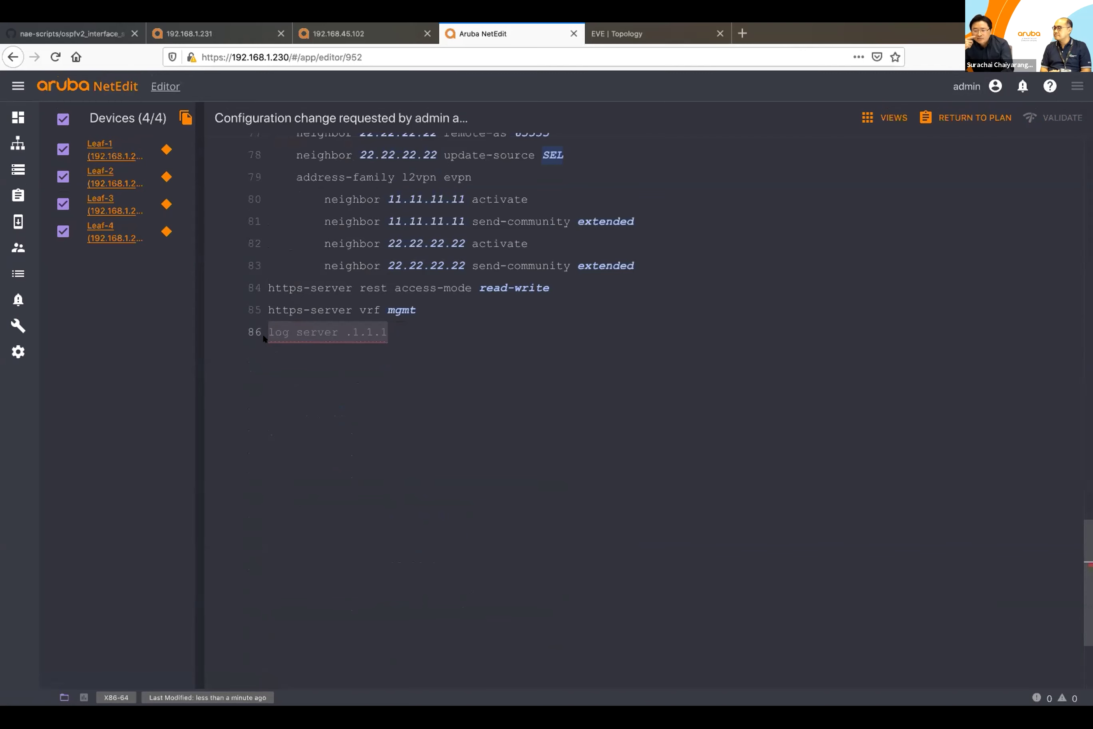
{"action": "key", "text": "BackSpace"}
{"action": "key", "text": "BackSpace"}
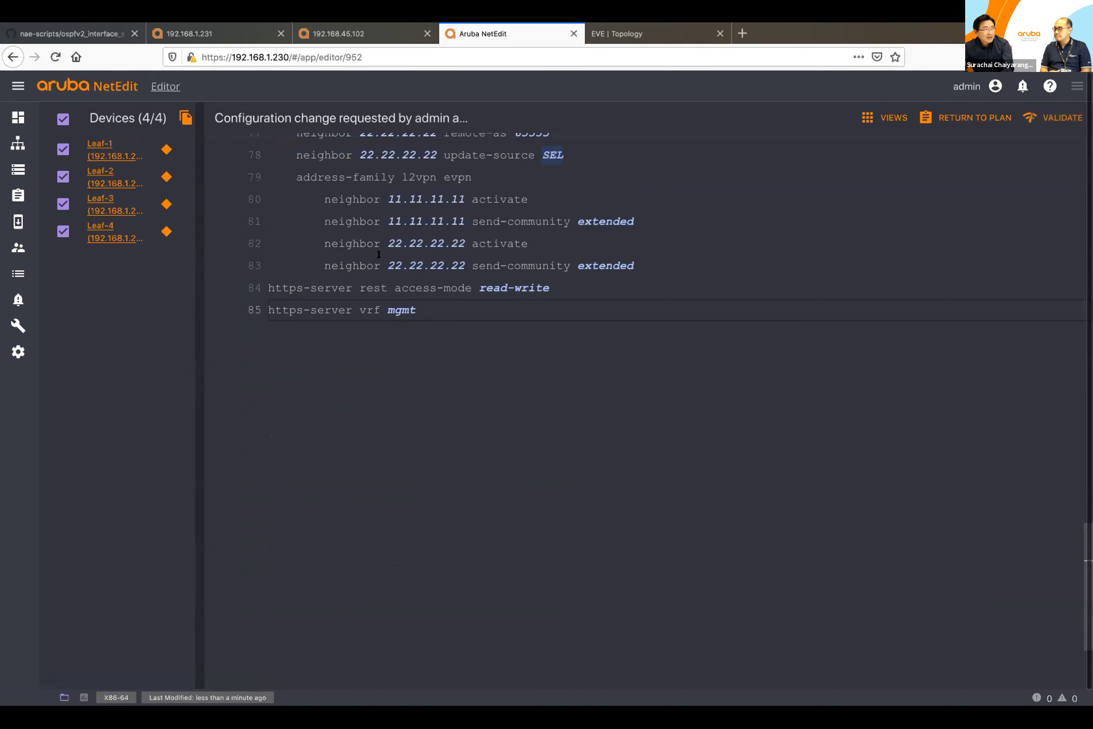
{"action": "scroll", "coordinate": [367, 252], "scroll_direction": "up", "scroll_amount": 20}
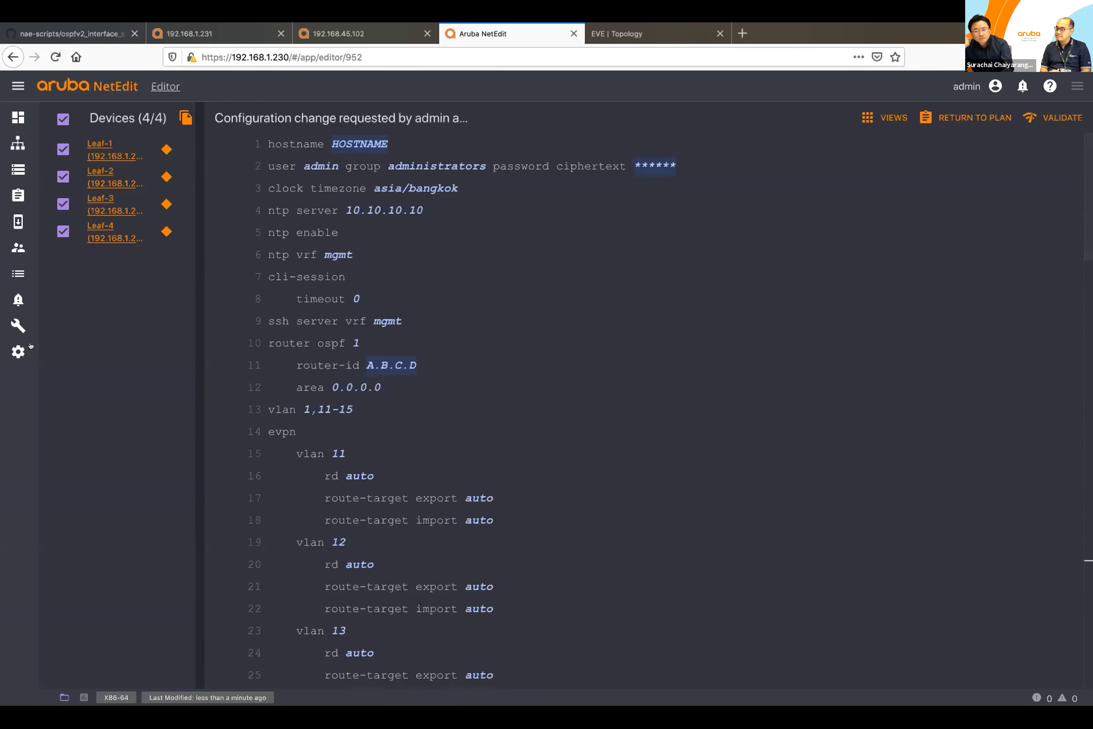
Step: Begin adding a new conformance test in settings, then cancel it
{"action": "left_click", "coordinate": [18, 352]}
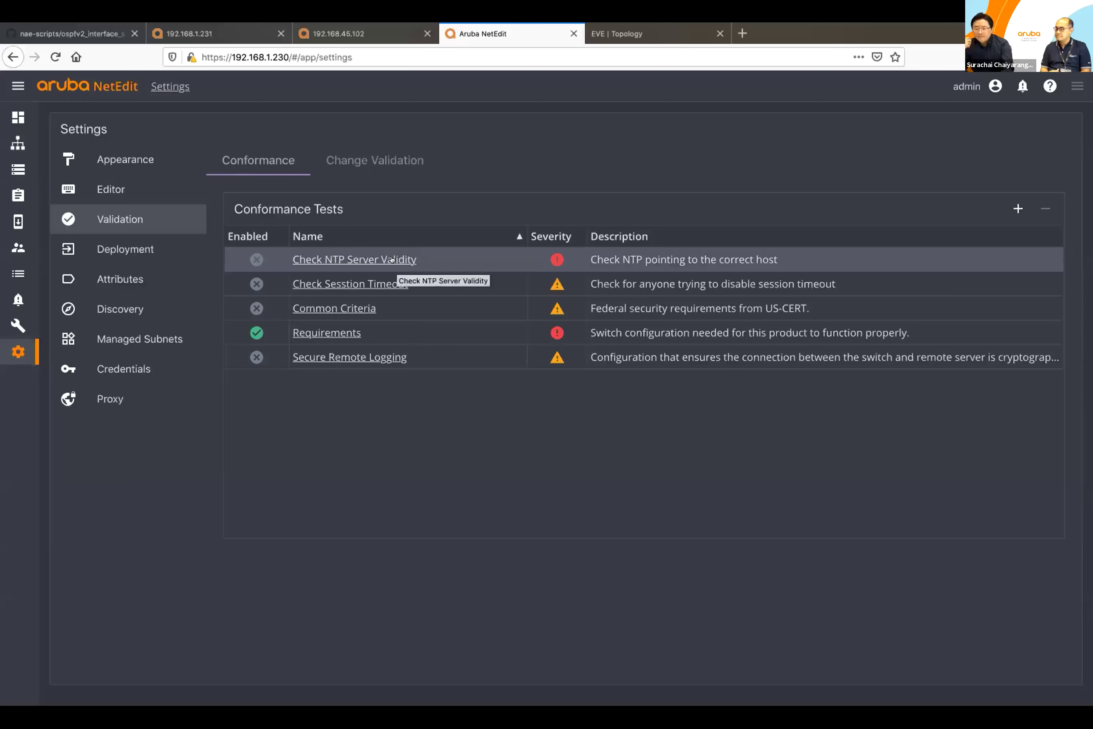
{"action": "left_click", "coordinate": [1019, 210]}
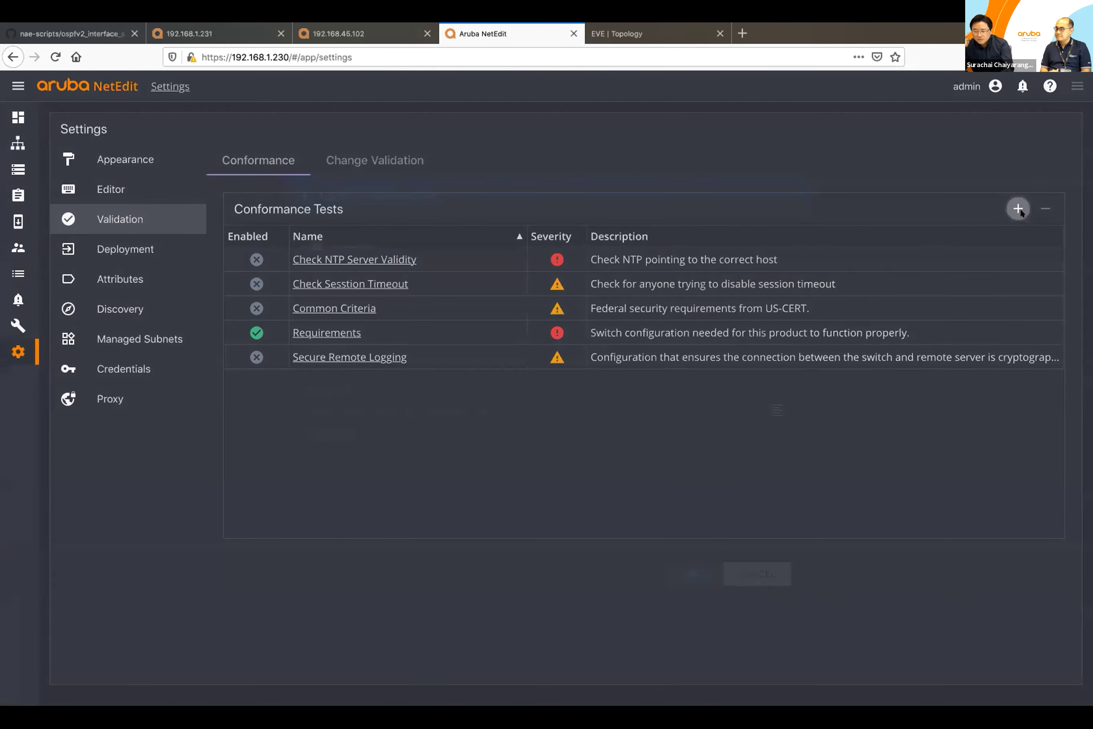
{"action": "left_click", "coordinate": [557, 281]}
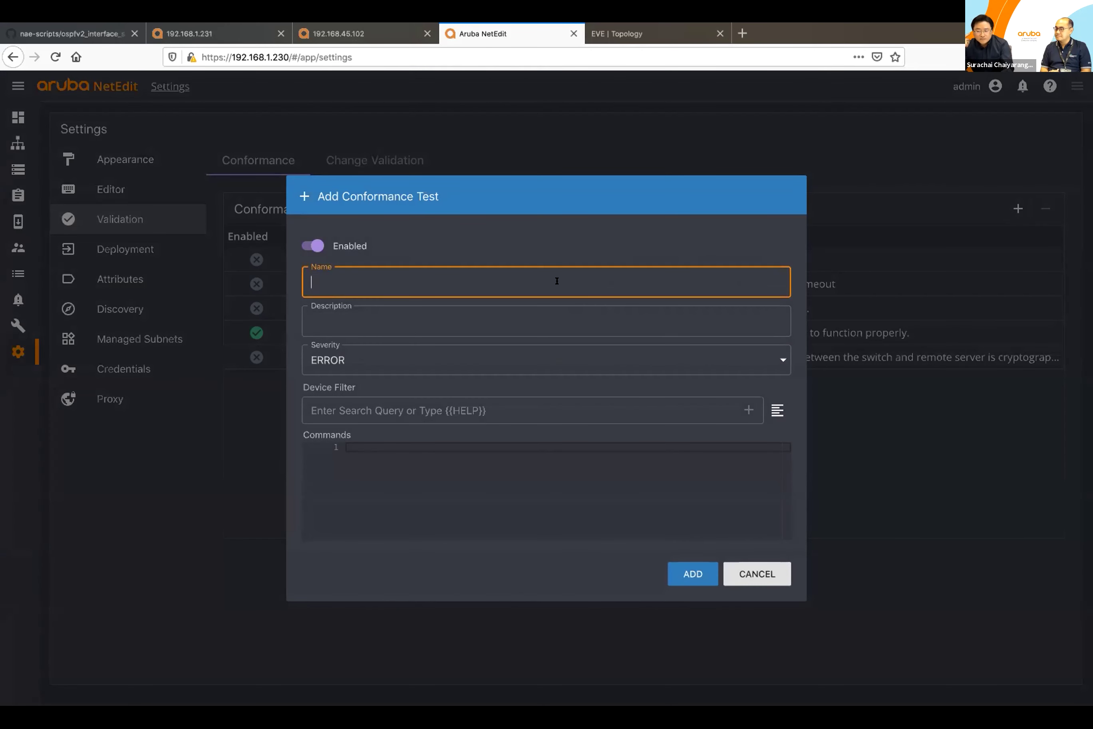
{"action": "left_click", "coordinate": [485, 437]}
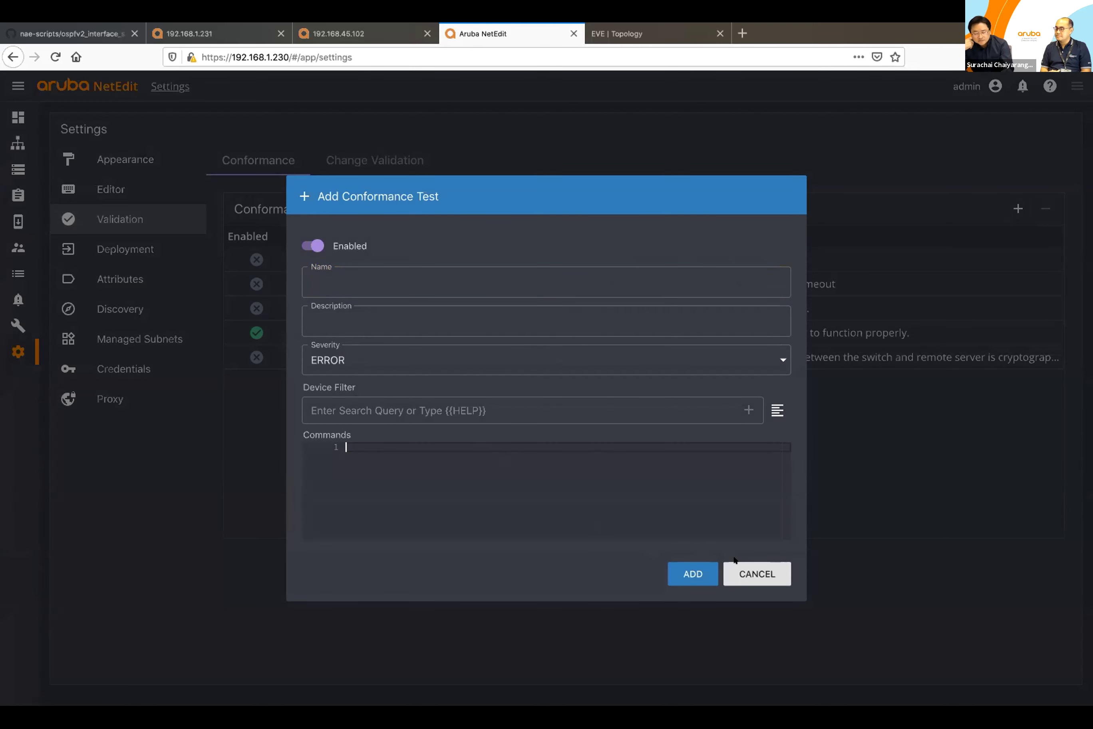
{"action": "left_click", "coordinate": [742, 574]}
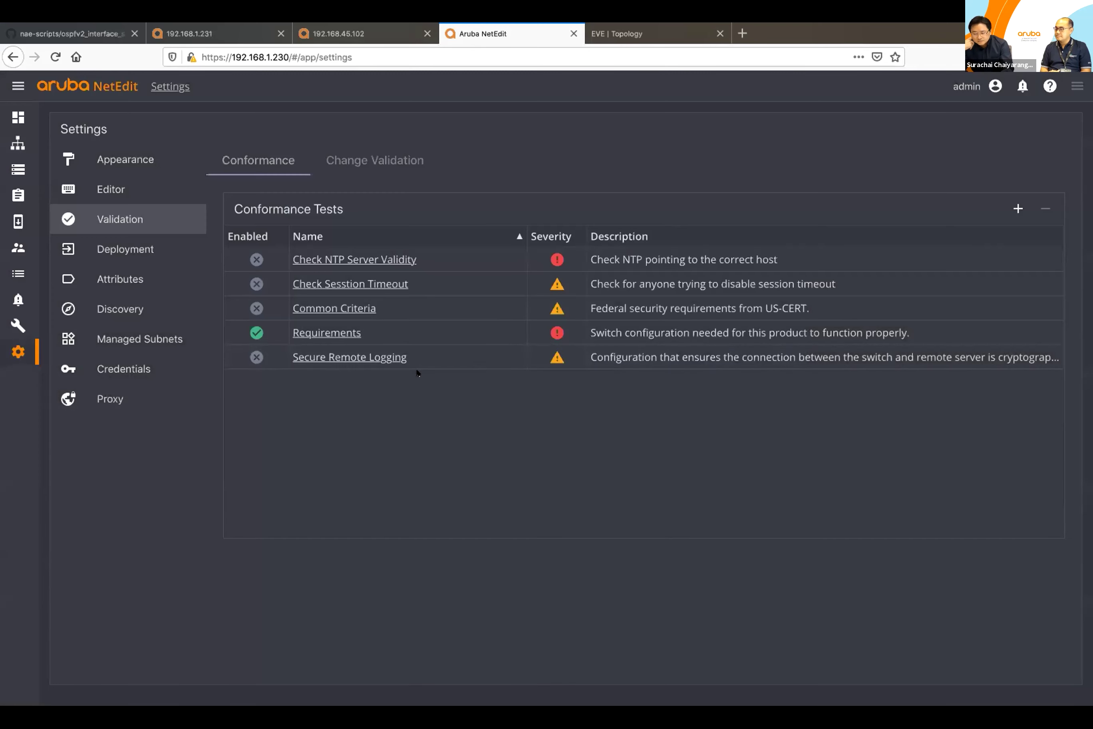
Step: Enable and save the Check NTP Server Validity conformance test, then show the Plans list
{"action": "left_click", "coordinate": [379, 261]}
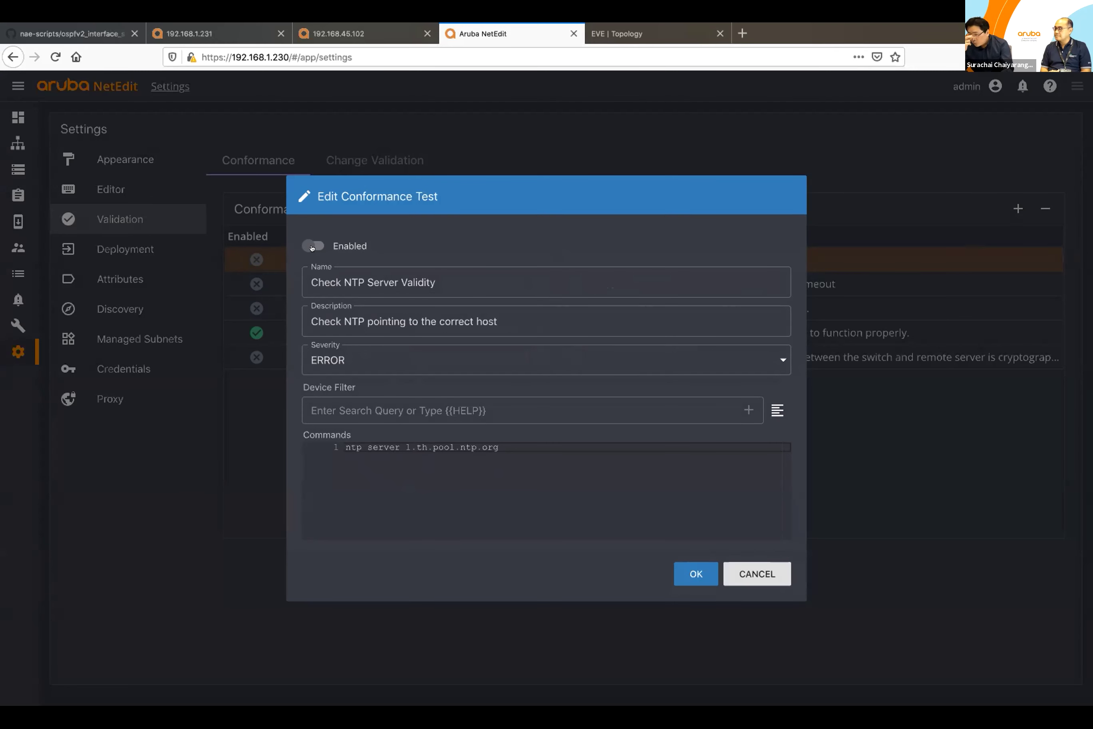
{"action": "left_click", "coordinate": [311, 247]}
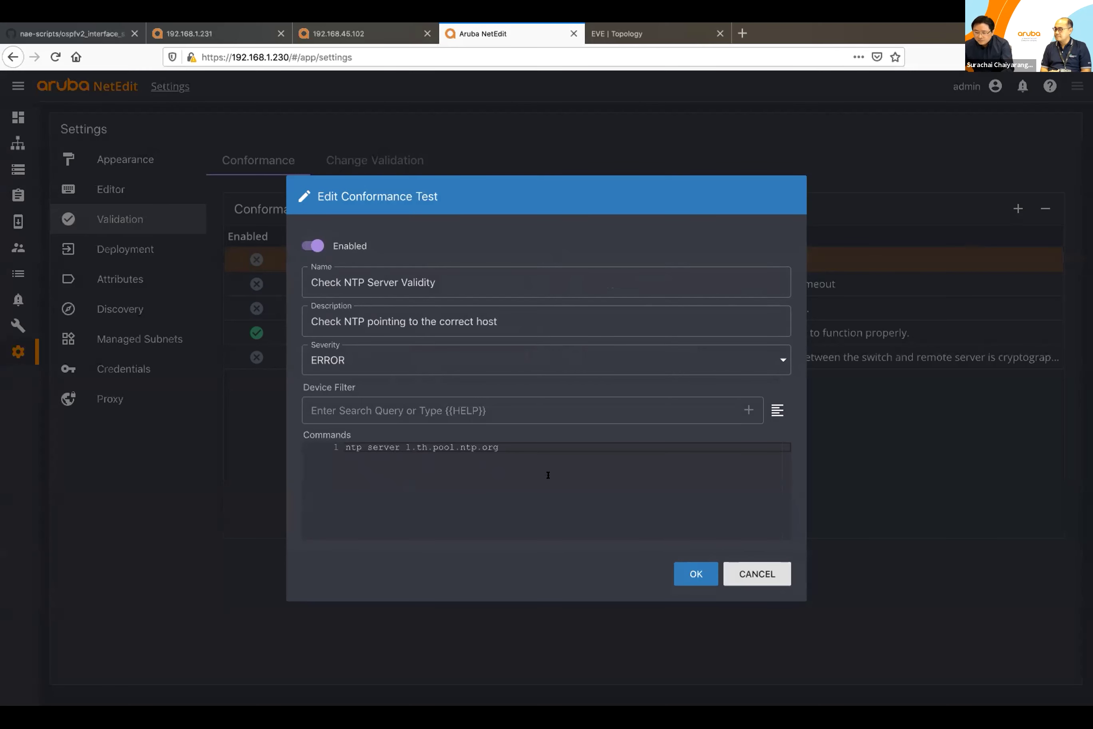
{"action": "left_click", "coordinate": [678, 570]}
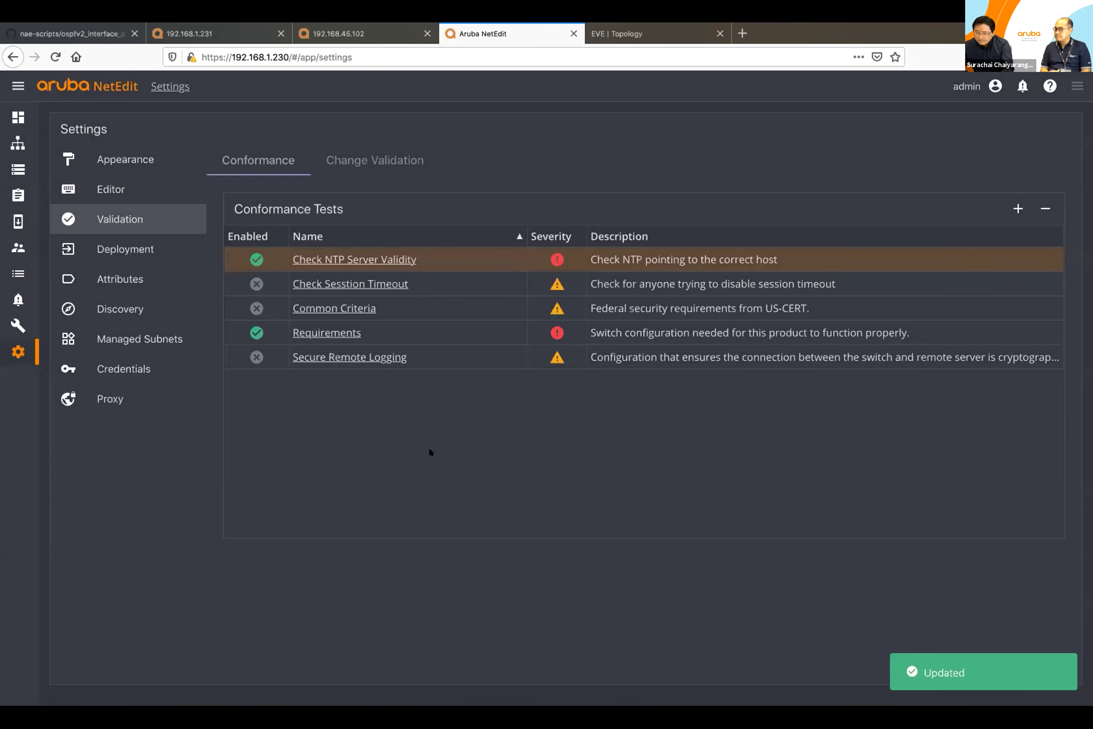
{"action": "left_click", "coordinate": [18, 192]}
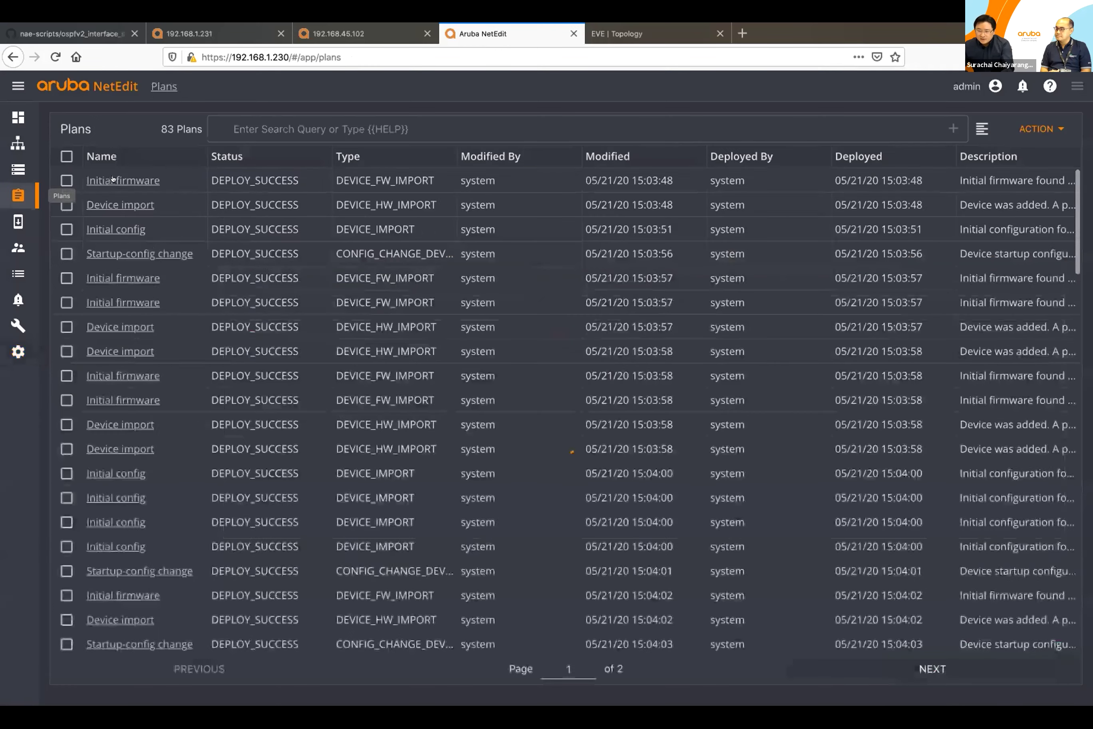
Step: In the first plan's leaf config, change line 4's NTP server from 10.10.10.10 to 1.th.pool.ntp.org
{"action": "left_click", "coordinate": [115, 180]}
{"action": "left_click", "coordinate": [105, 308]}
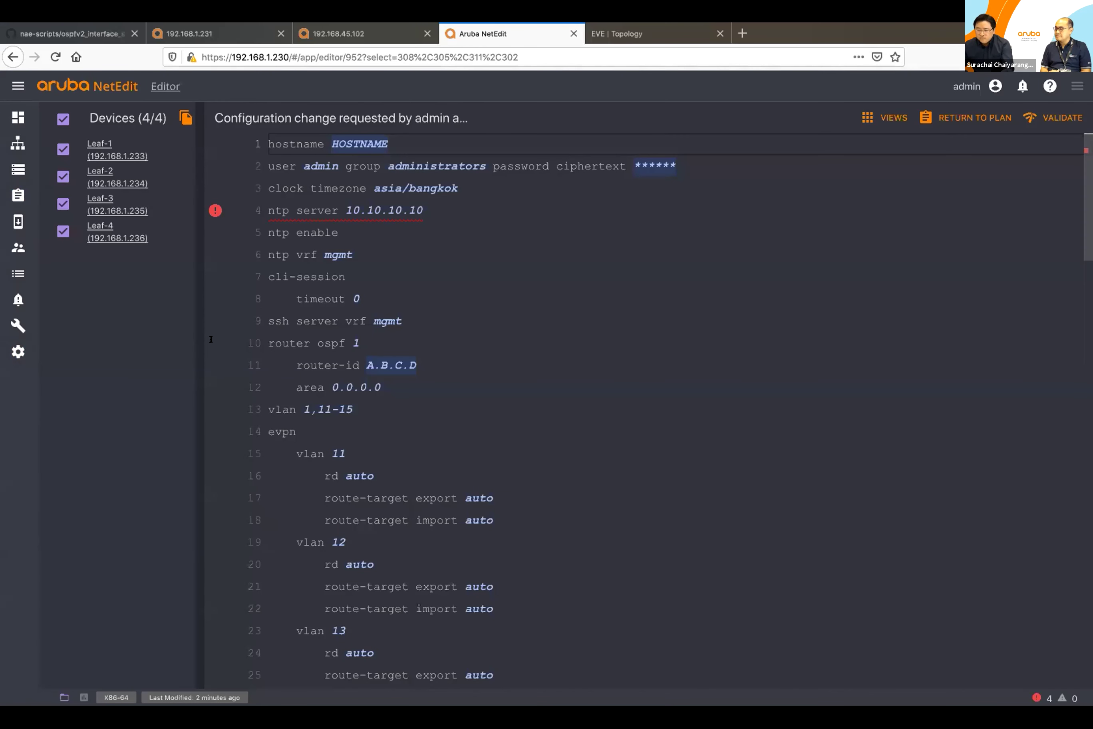
{"action": "mouse_move", "coordinate": [214, 212]}
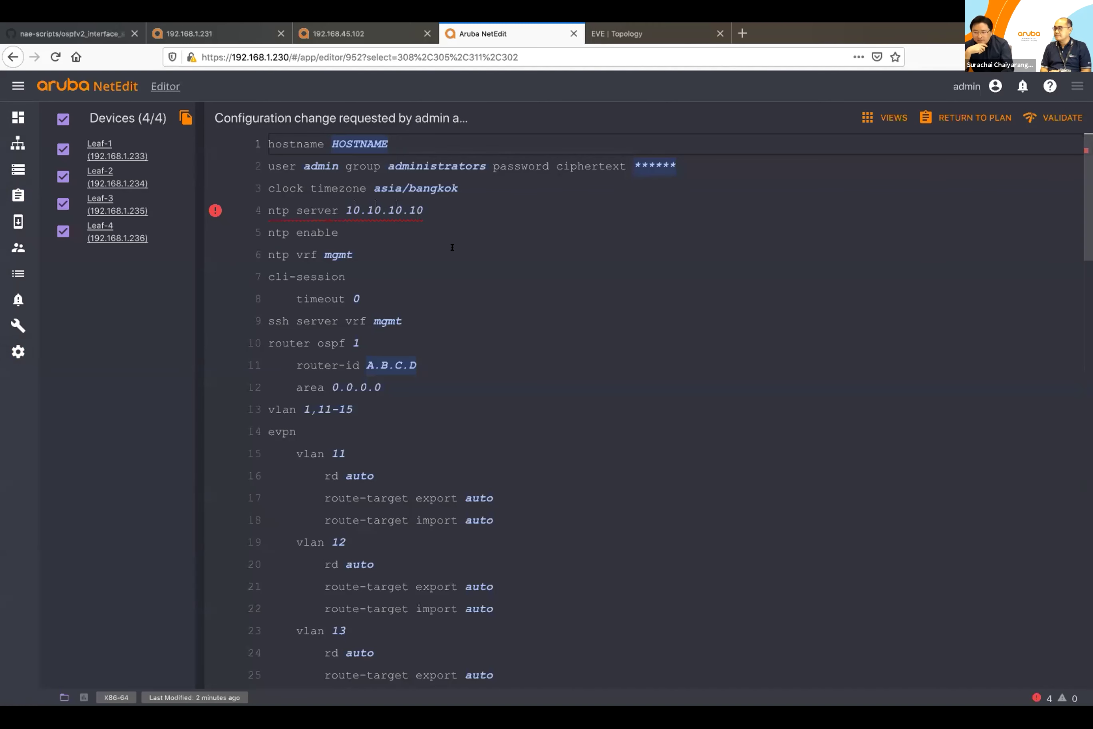
{"action": "left_click_drag", "start_coordinate": [438, 210], "coordinate": [345, 210]}
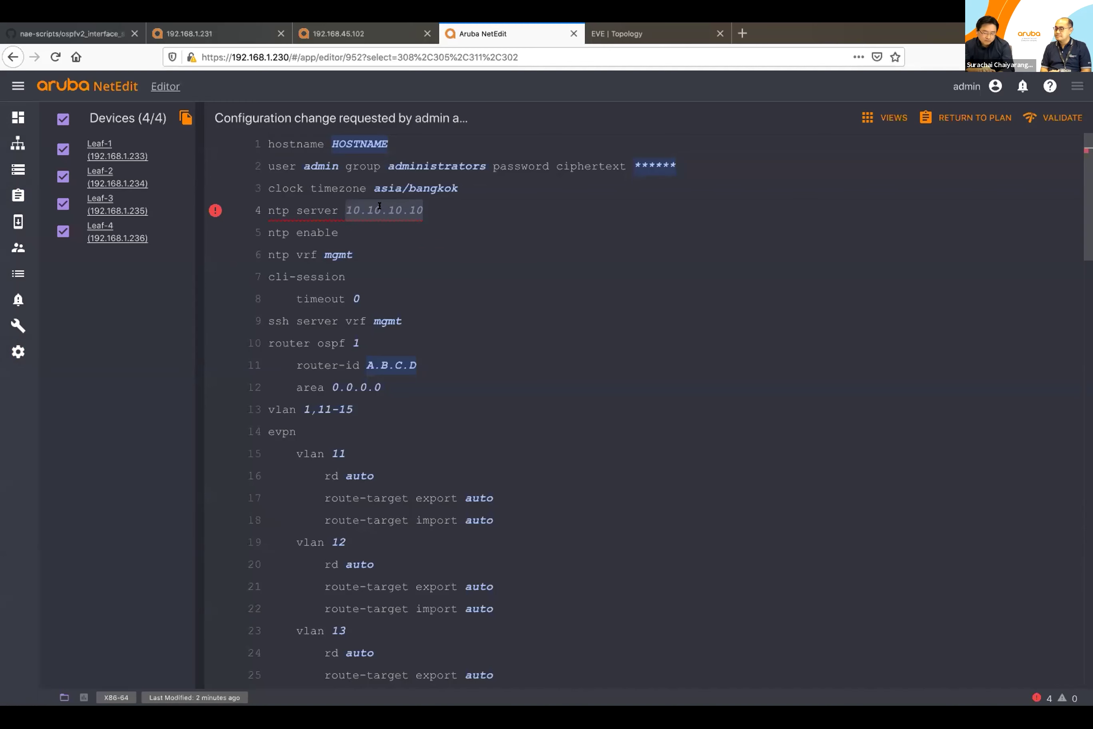
{"action": "type", "text": "1."}
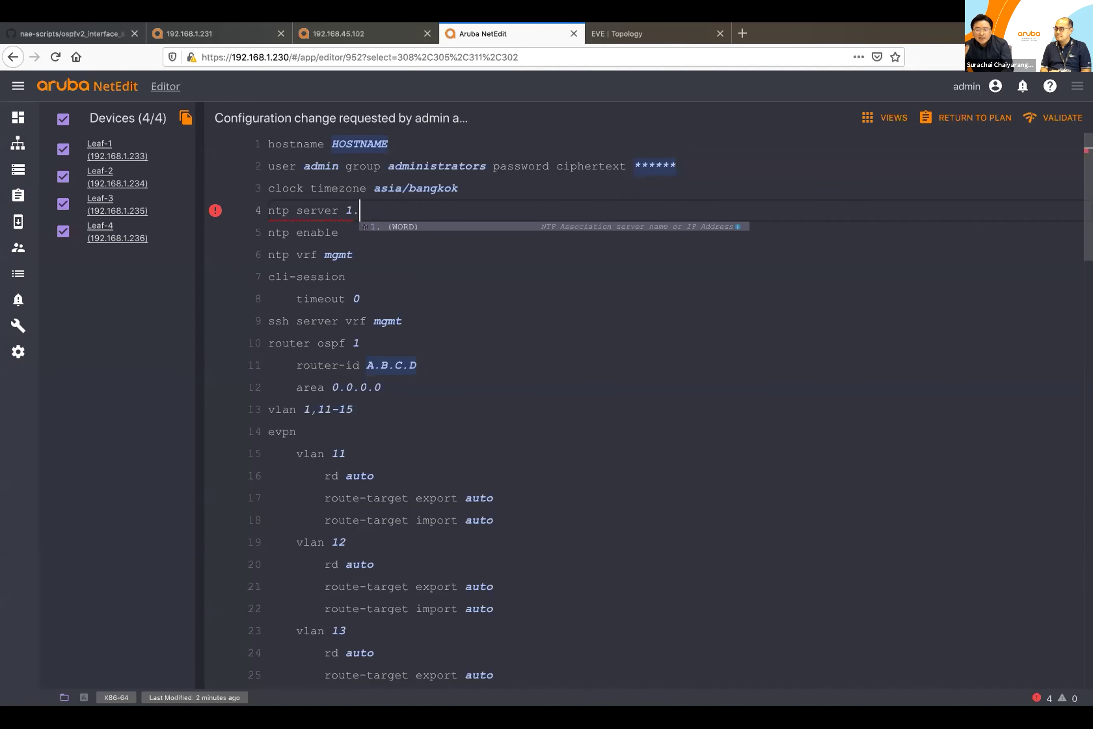
{"action": "type", "text": "th.poolk"}
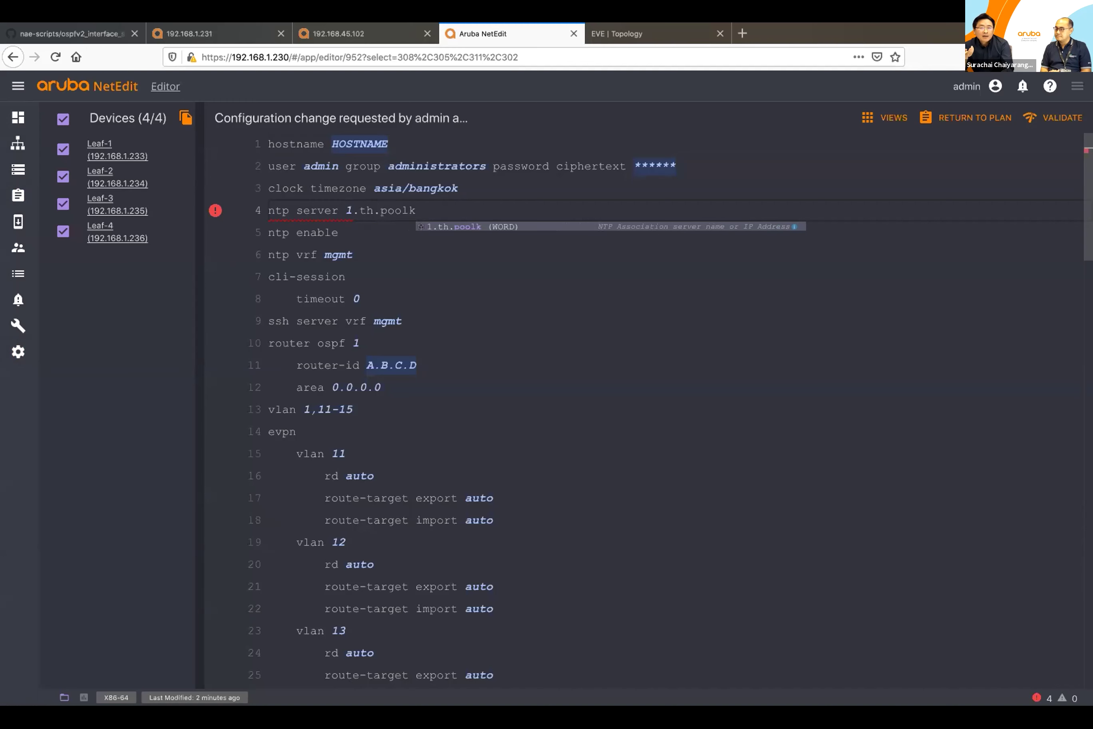
{"action": "key", "text": "BackSpace"}
{"action": "type", "text": ".ntp.org"}
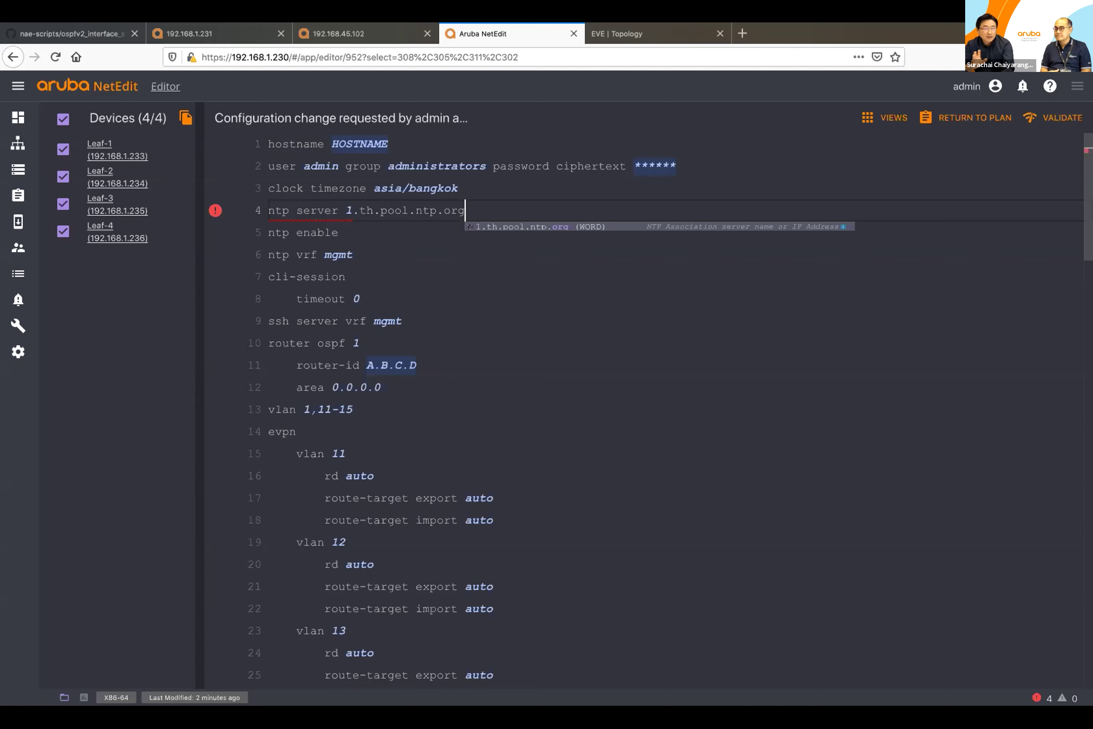
{"action": "left_click", "coordinate": [269, 210]}
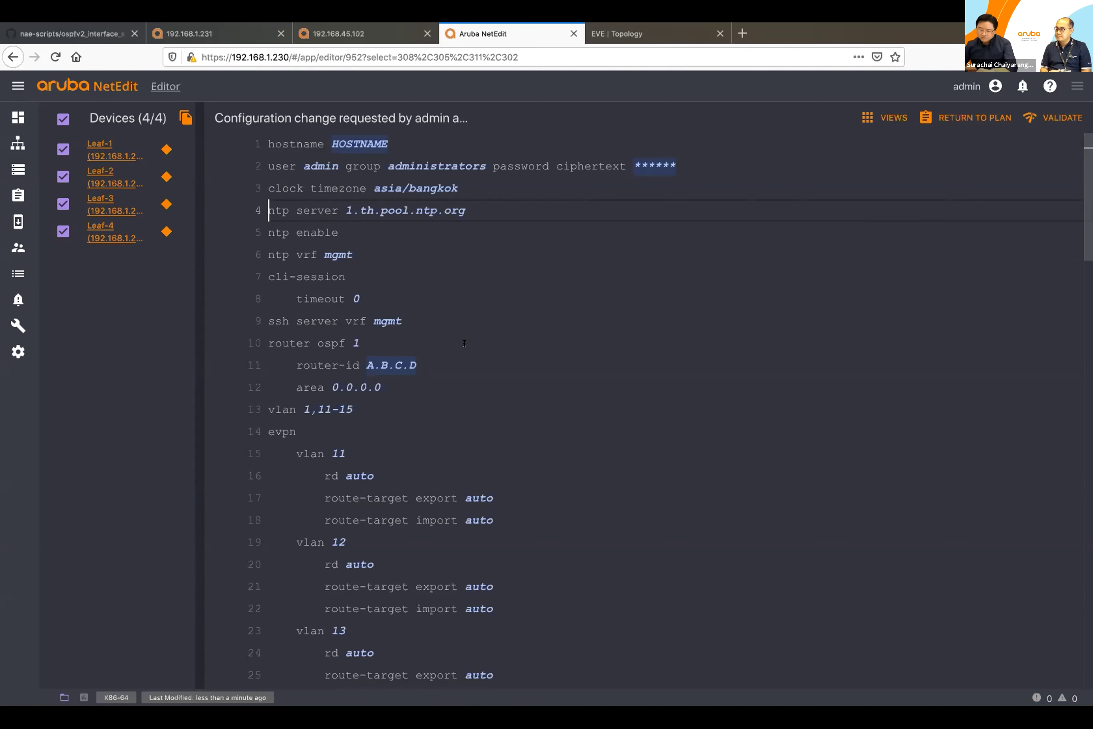
Step: Look over the edited leaf configuration and bring up the Editor/Diff view chooser with the V shortcut
{"action": "scroll", "coordinate": [464, 343], "scroll_direction": "down", "scroll_amount": 3}
{"action": "scroll", "coordinate": [464, 343], "scroll_direction": "up", "scroll_amount": 3}
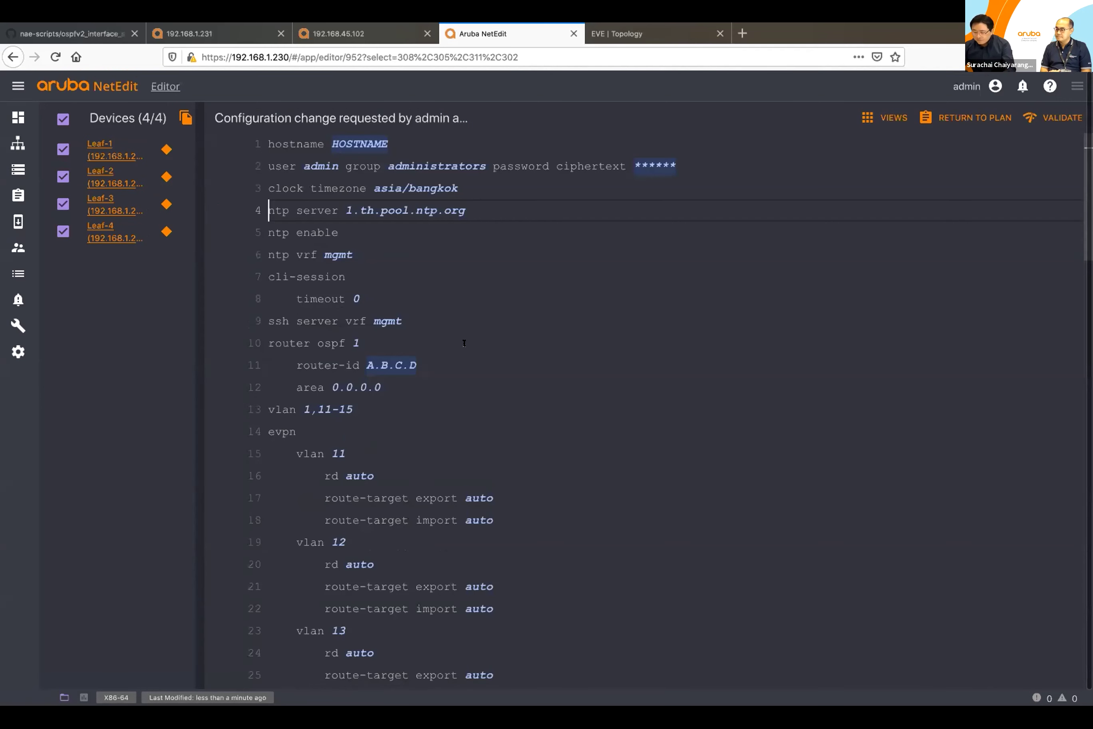
{"action": "scroll", "coordinate": [464, 343], "scroll_direction": "down", "scroll_amount": 1}
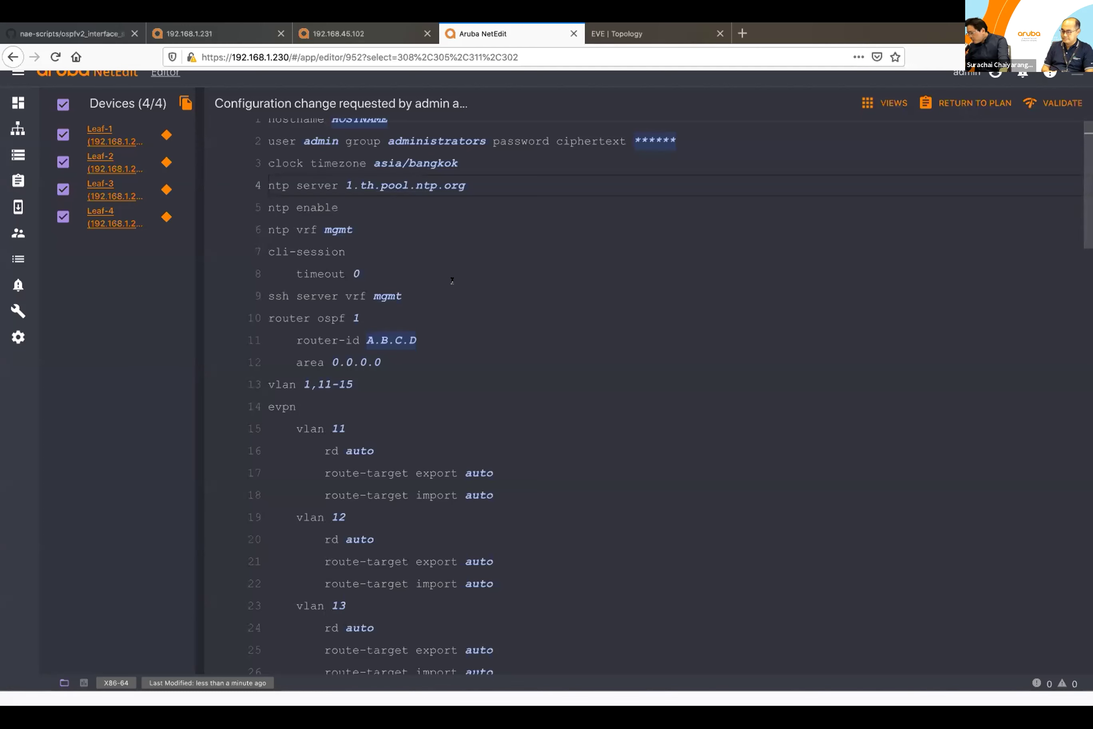
{"action": "scroll", "coordinate": [522, 259], "scroll_direction": "up", "scroll_amount": 2}
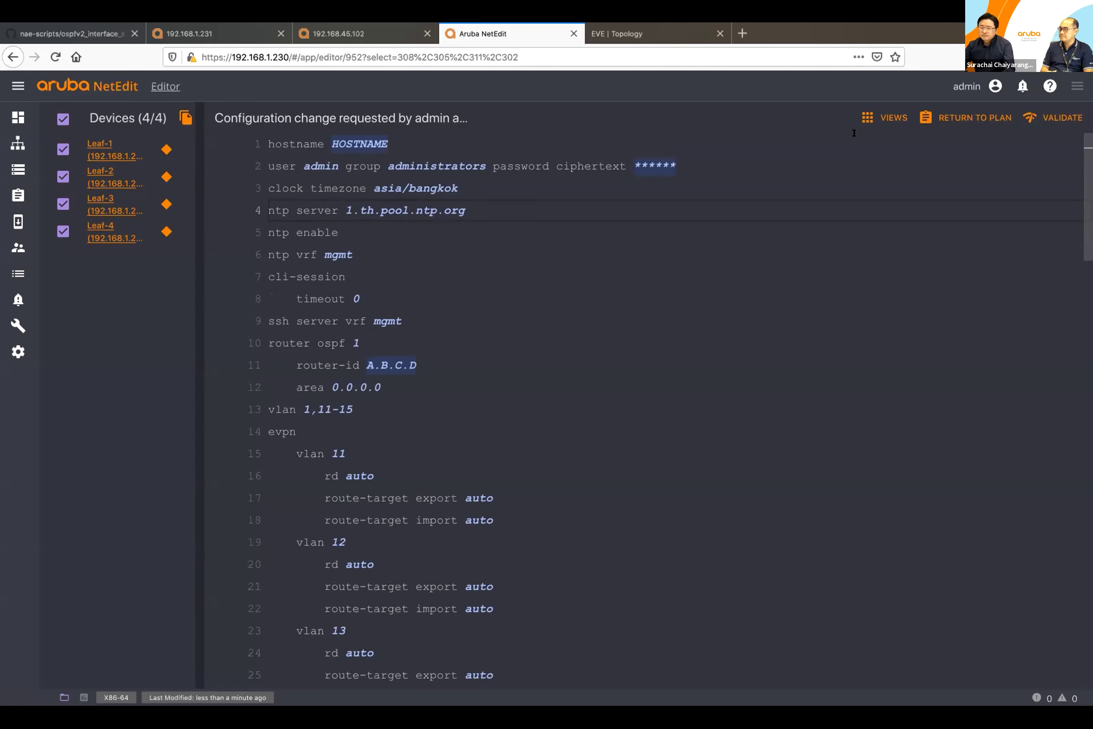
{"action": "key", "text": "v"}
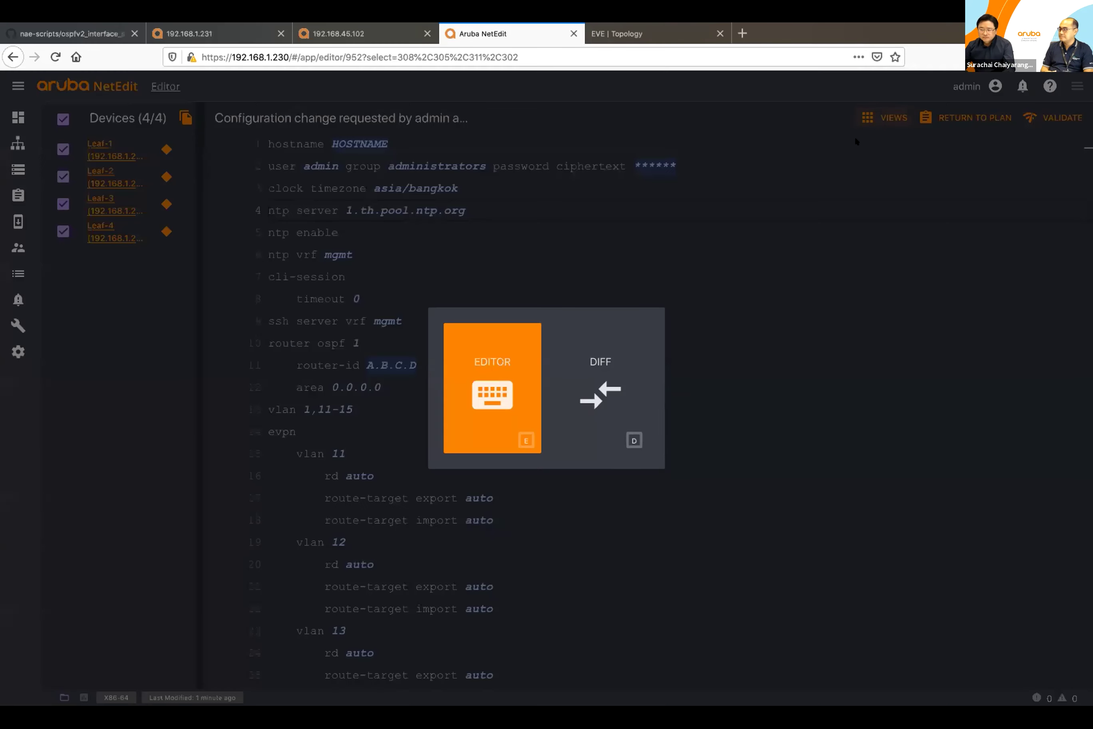
Step: Review Leaf-1's diff (hostname to TOR-1, NTP to 1.th.pool.ntp.org) and go back to the plan
{"action": "left_click", "coordinate": [589, 354]}
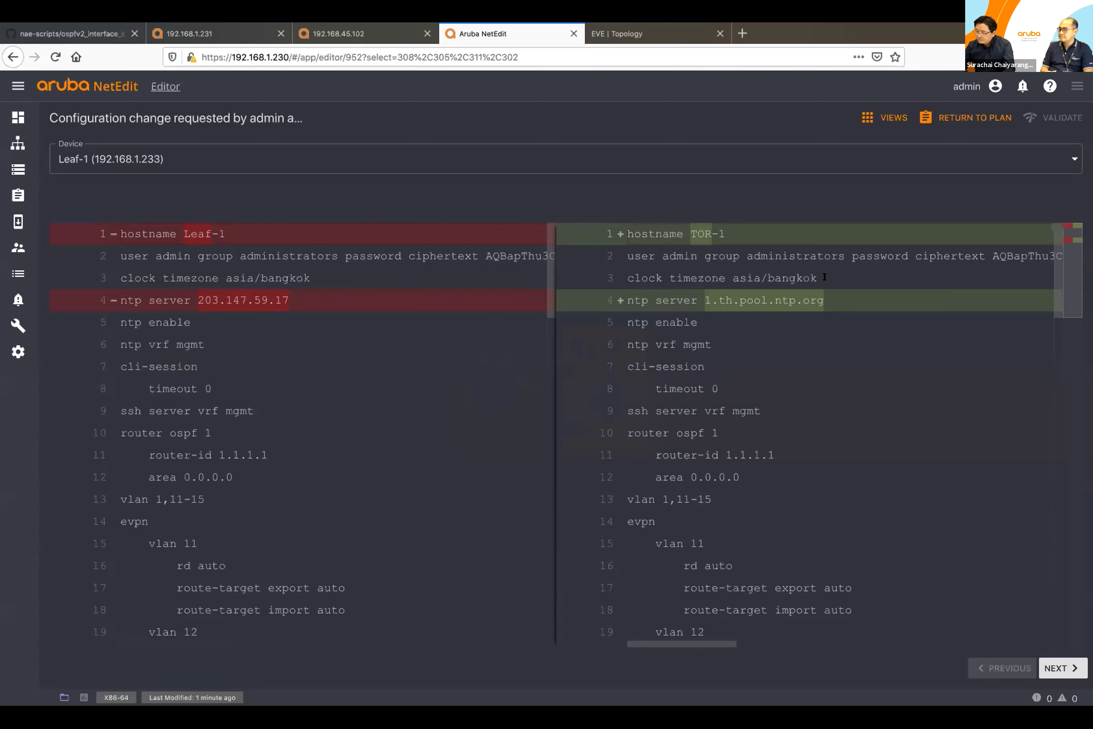
{"action": "scroll", "coordinate": [793, 362], "scroll_direction": "down", "scroll_amount": 1}
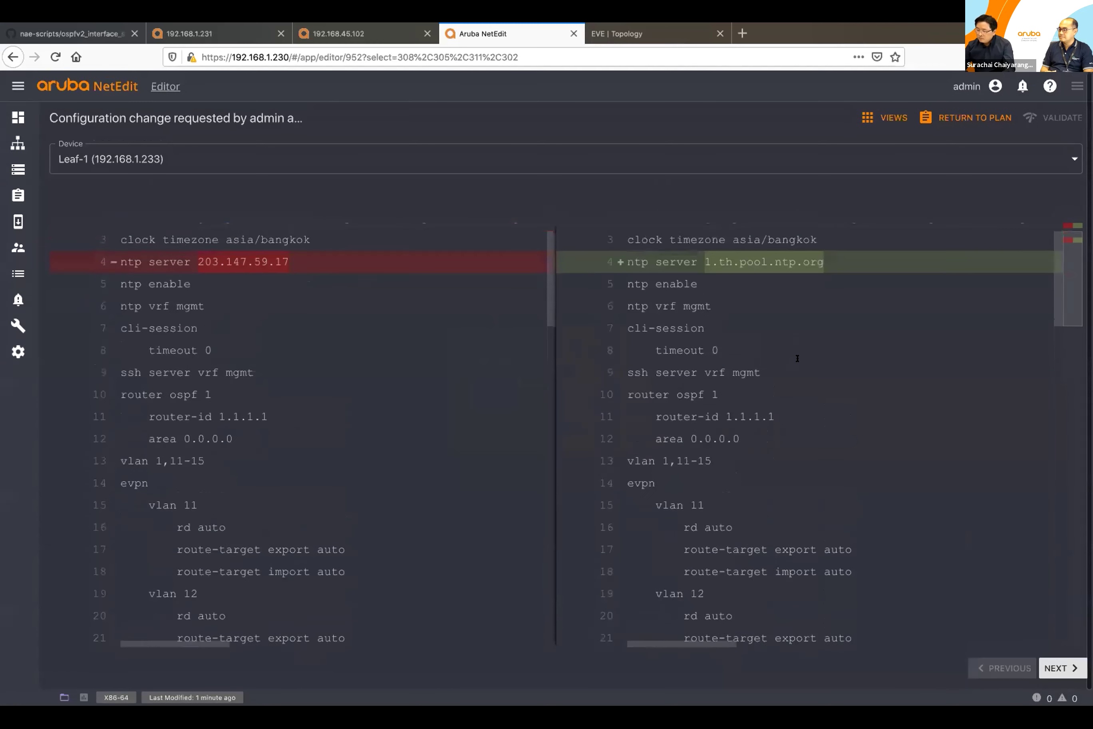
{"action": "left_click", "coordinate": [942, 122]}
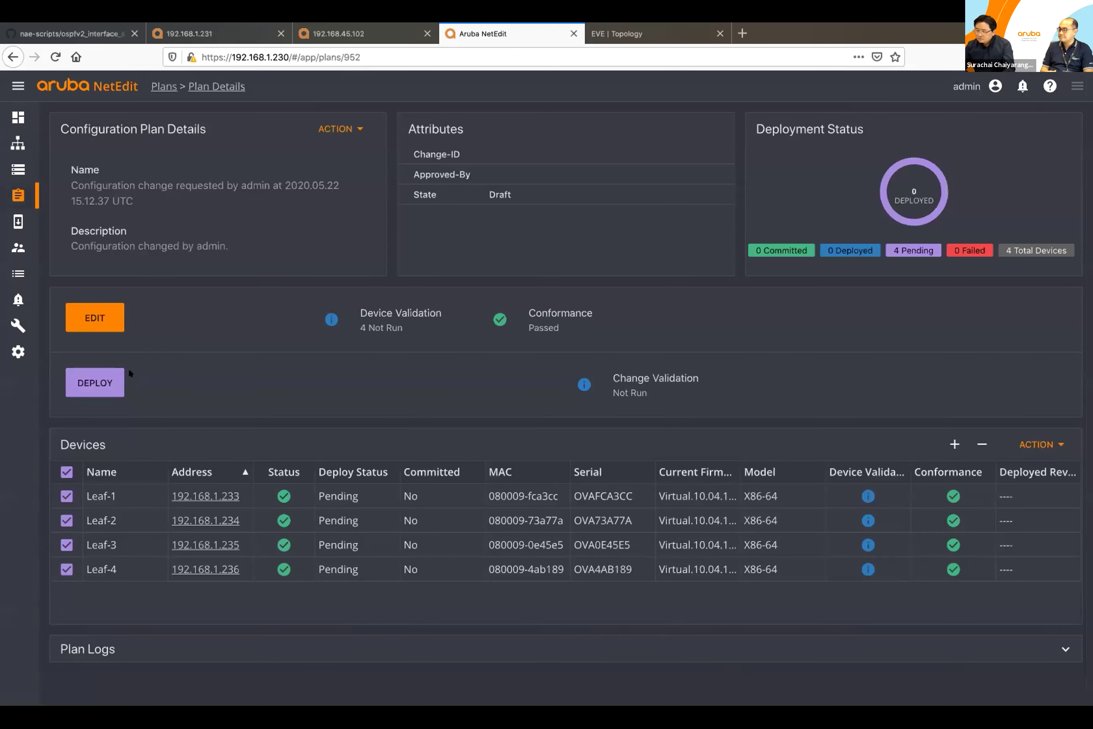
Step: Deploy the plan to the four leaf switches and confirm the deployment
{"action": "left_click", "coordinate": [113, 383]}
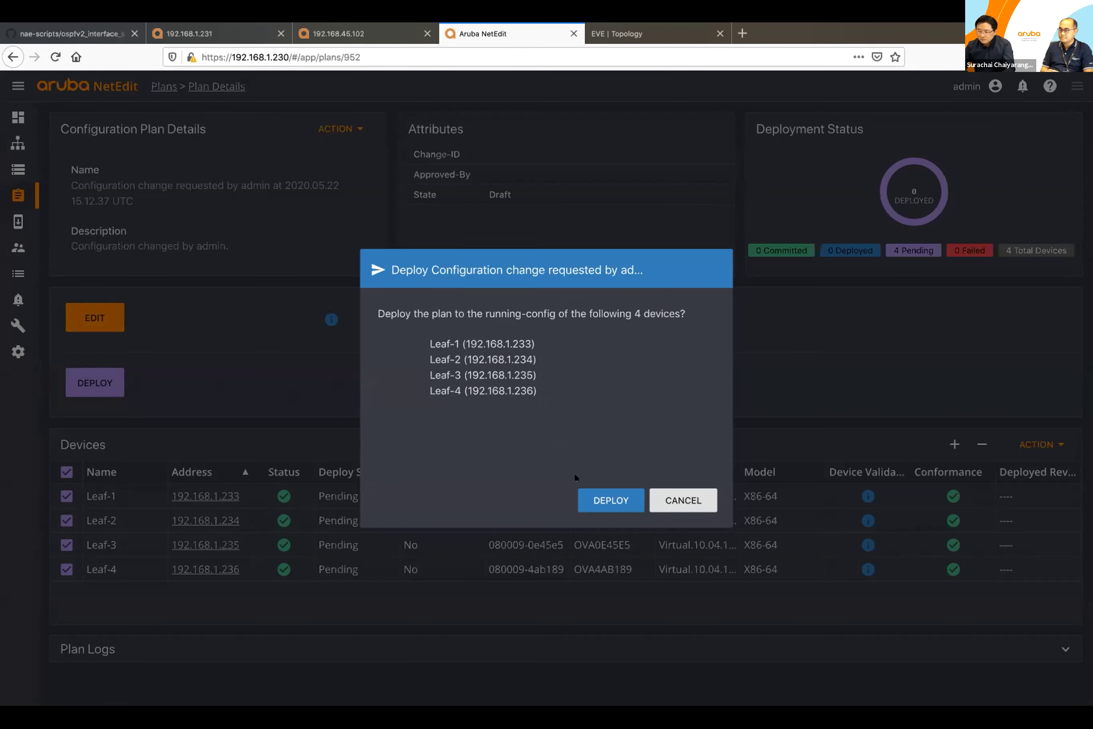
{"action": "left_click", "coordinate": [598, 499]}
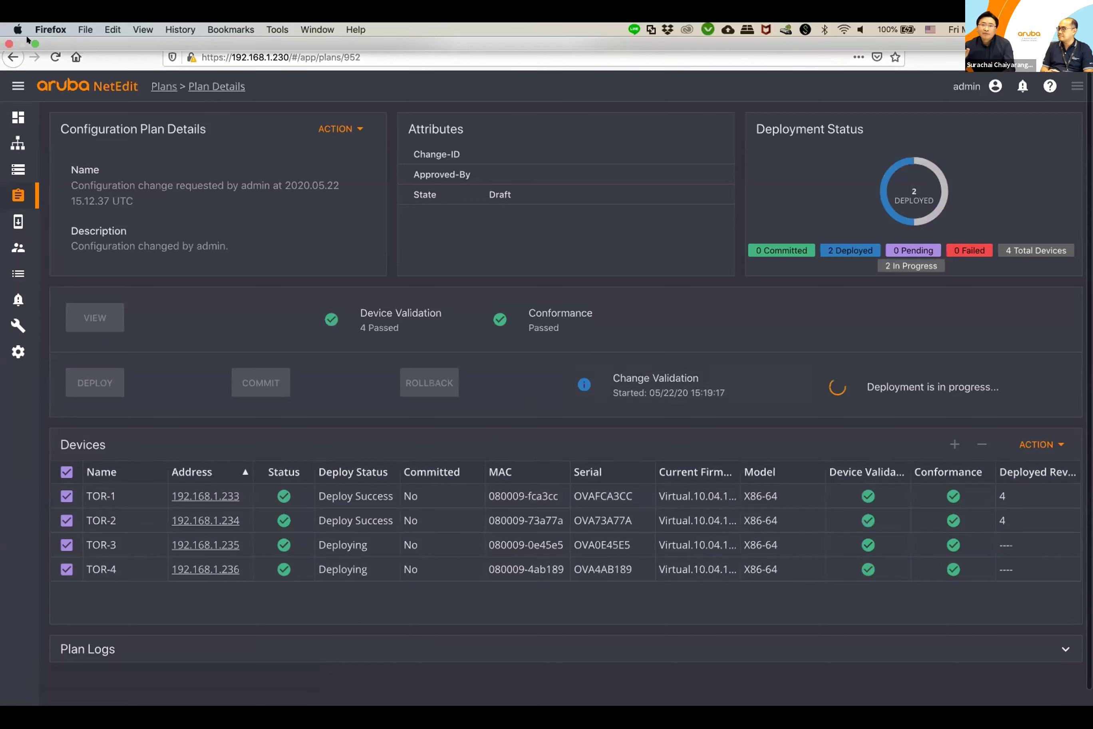
Step: Log out of the 192.168.1.231 switch's web interface and dismiss the pre-login banner
{"action": "left_click", "coordinate": [35, 43]}
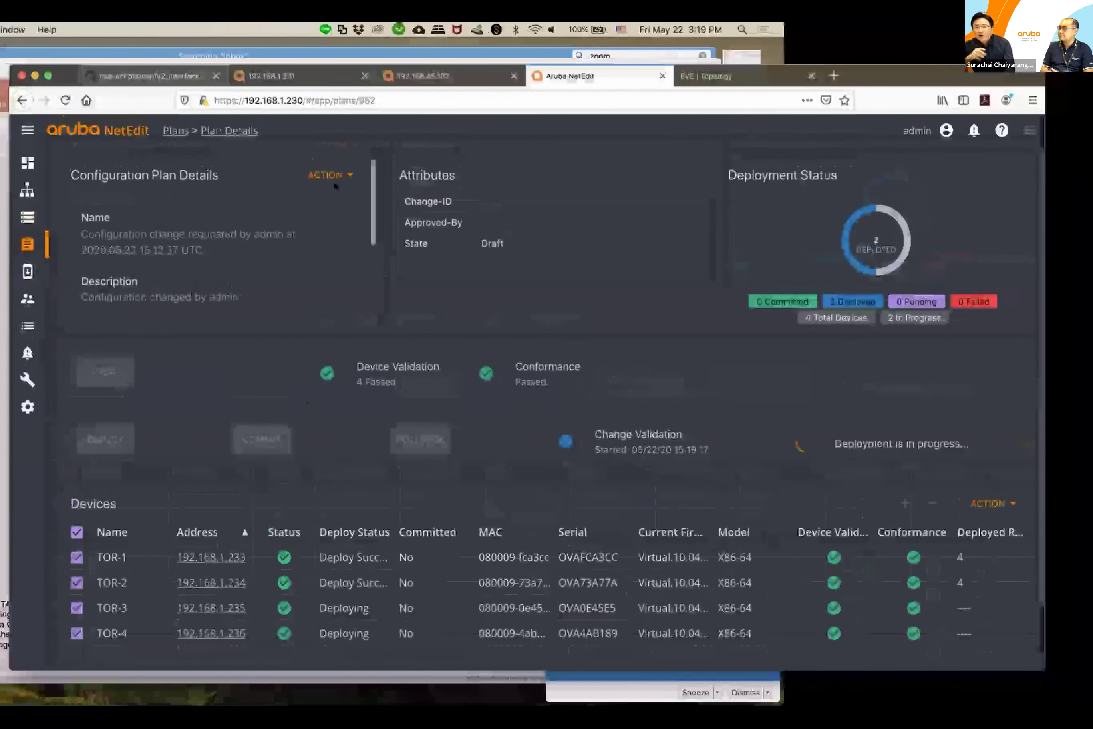
{"action": "left_click", "coordinate": [303, 90]}
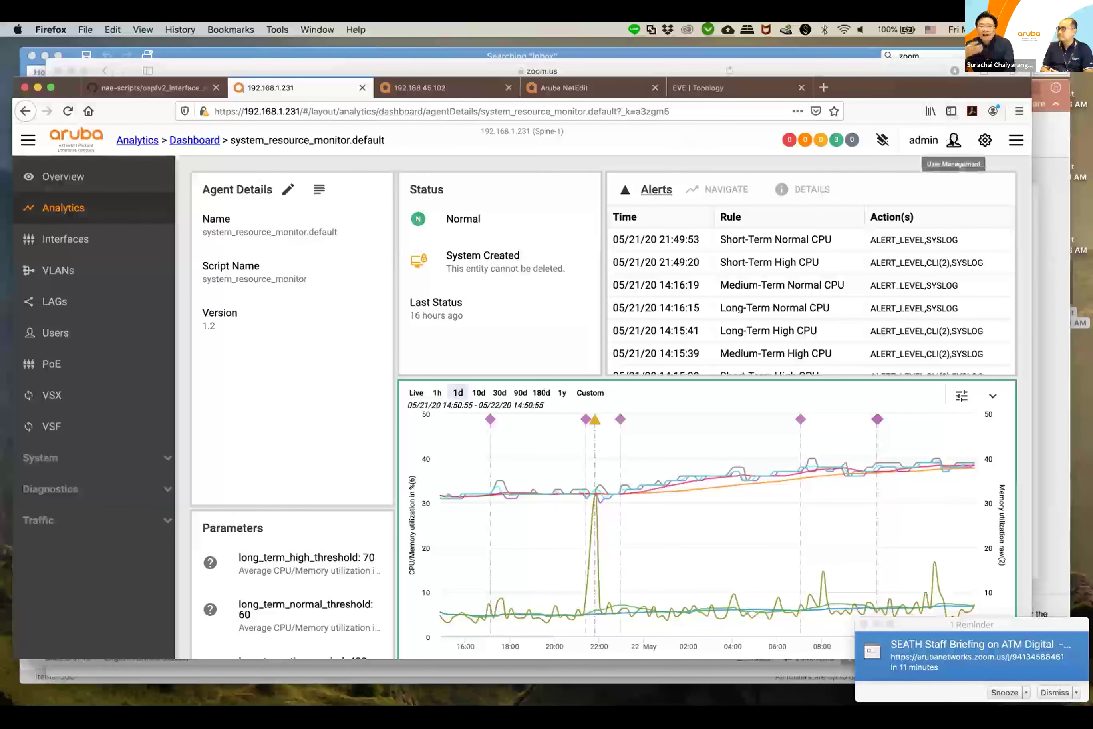
{"action": "left_click", "coordinate": [944, 141]}
{"action": "left_click", "coordinate": [942, 146]}
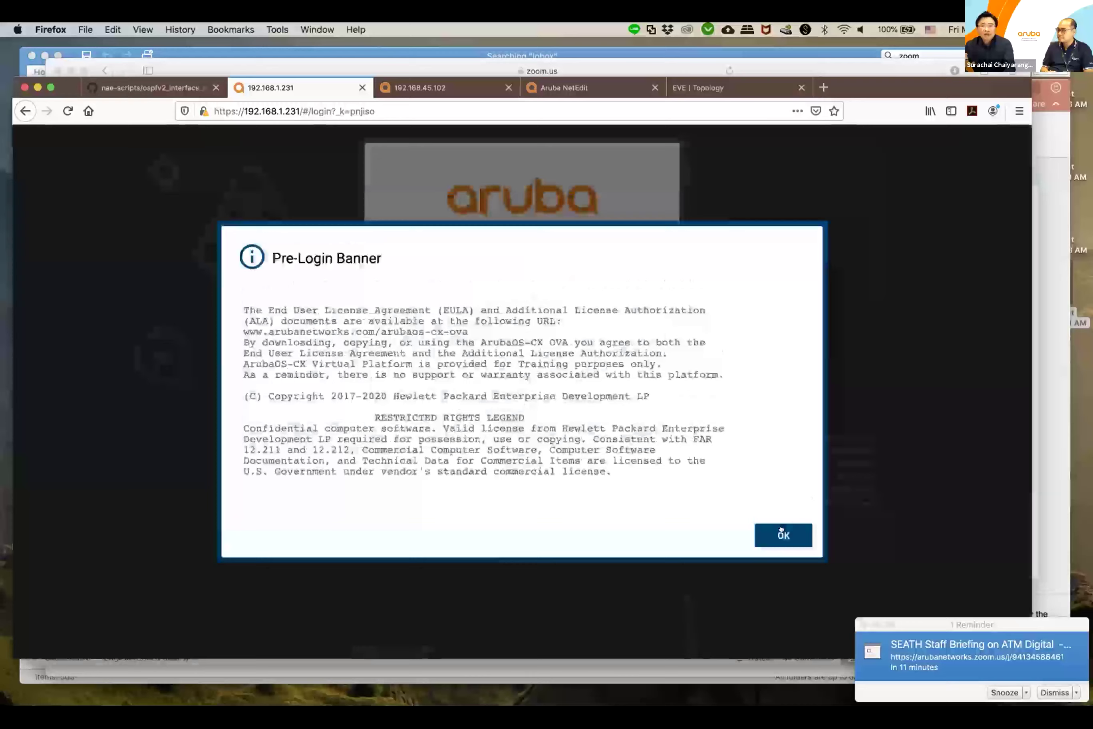
{"action": "key", "text": "Return"}
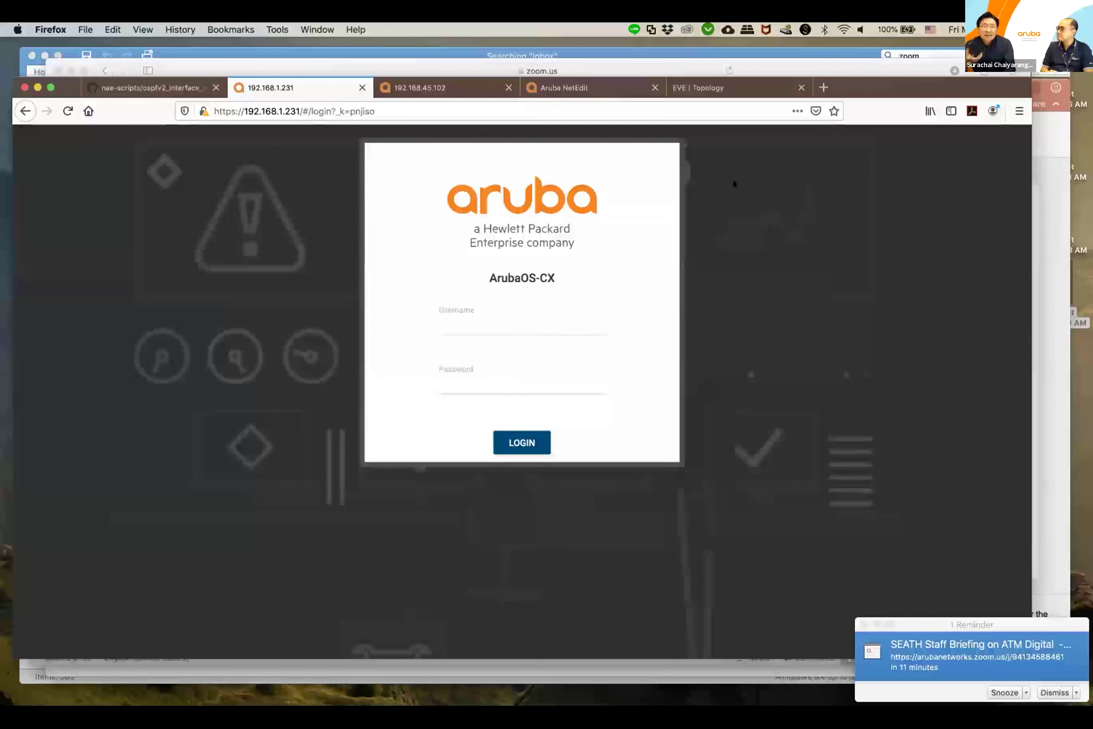
Step: Log in to the 192.168.45.102 switch with the admin account credentials
{"action": "left_click", "coordinate": [50, 88]}
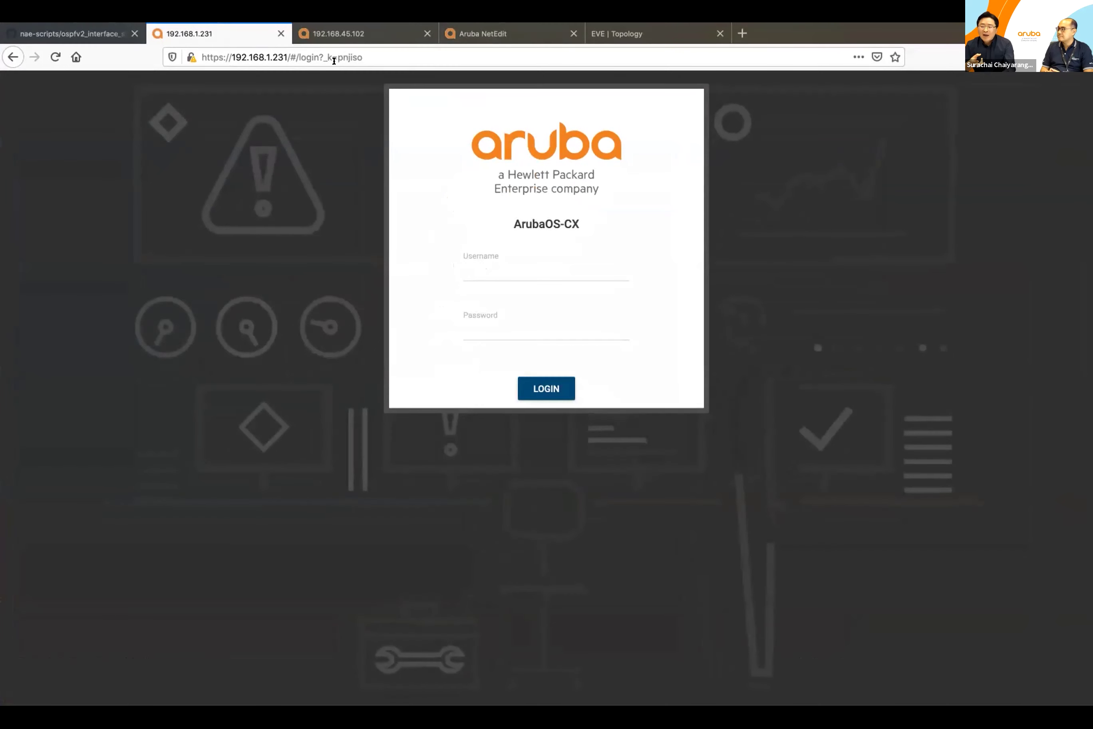
{"action": "left_click", "coordinate": [337, 37]}
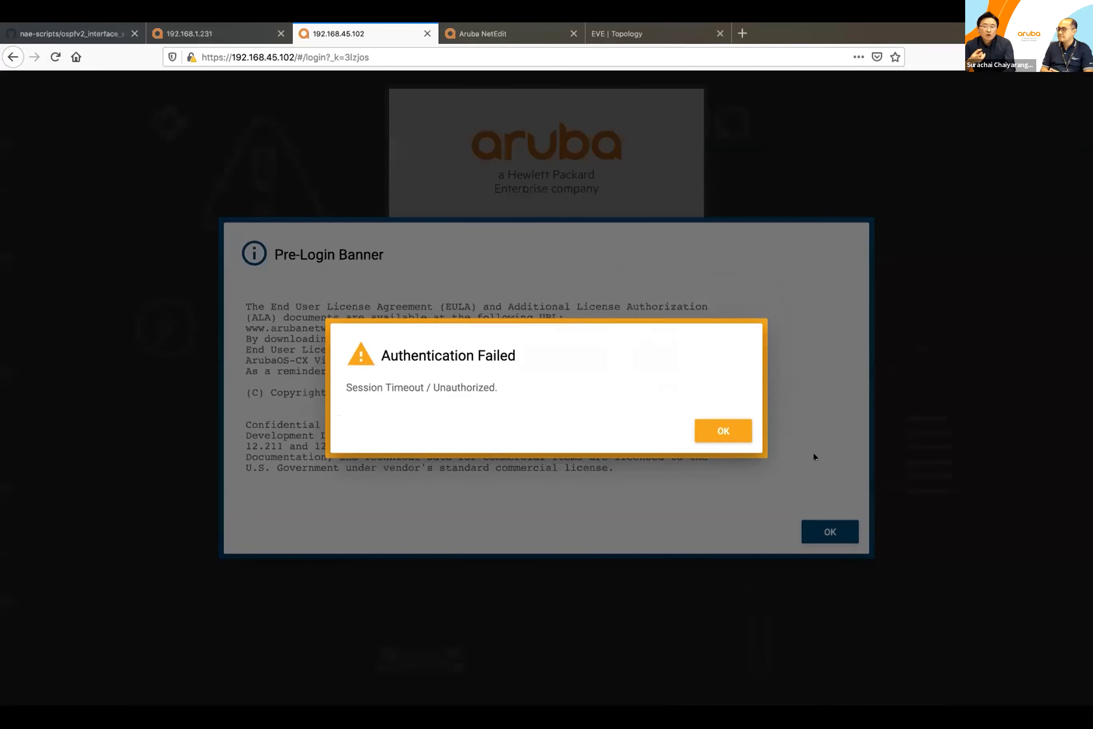
{"action": "left_click", "coordinate": [707, 428]}
{"action": "left_click", "coordinate": [809, 529]}
{"action": "left_click", "coordinate": [554, 275]}
{"action": "type", "text": "admin"}
{"action": "left_click", "coordinate": [546, 332]}
{"action": "type", "text": "aruba123"}
{"action": "key", "text": "Return"}
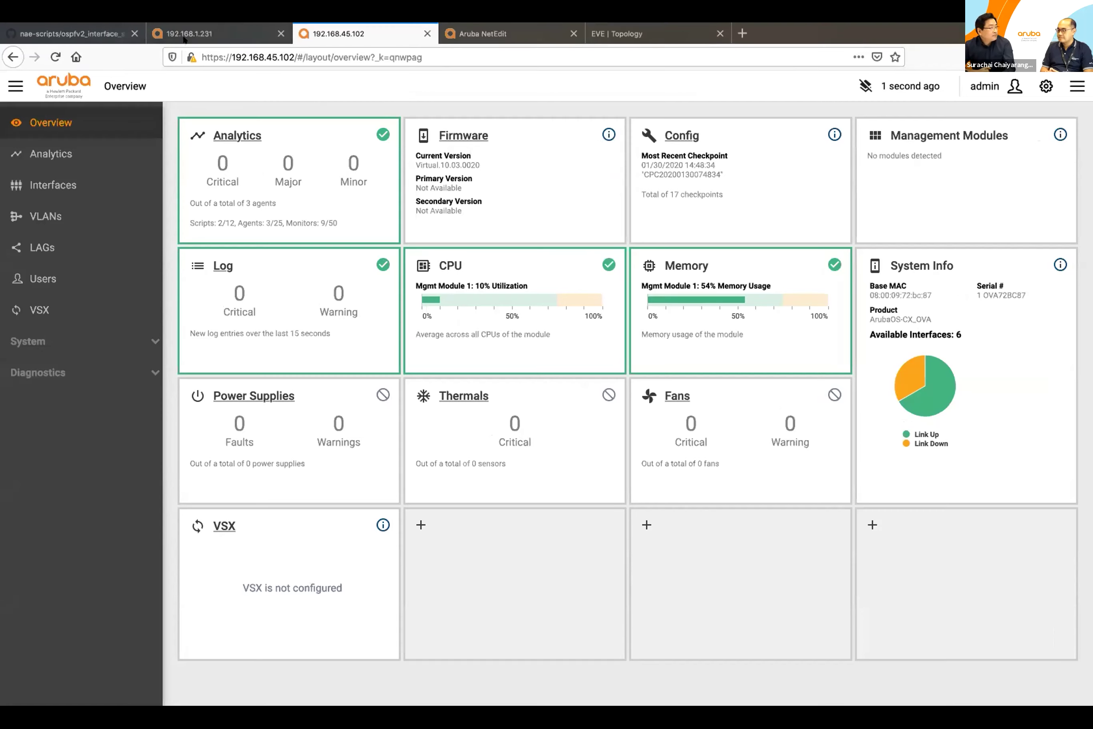
Step: Log back in to the 192.168.1.231 Spine-1 switch with the admin account credentials
{"action": "left_click", "coordinate": [210, 36]}
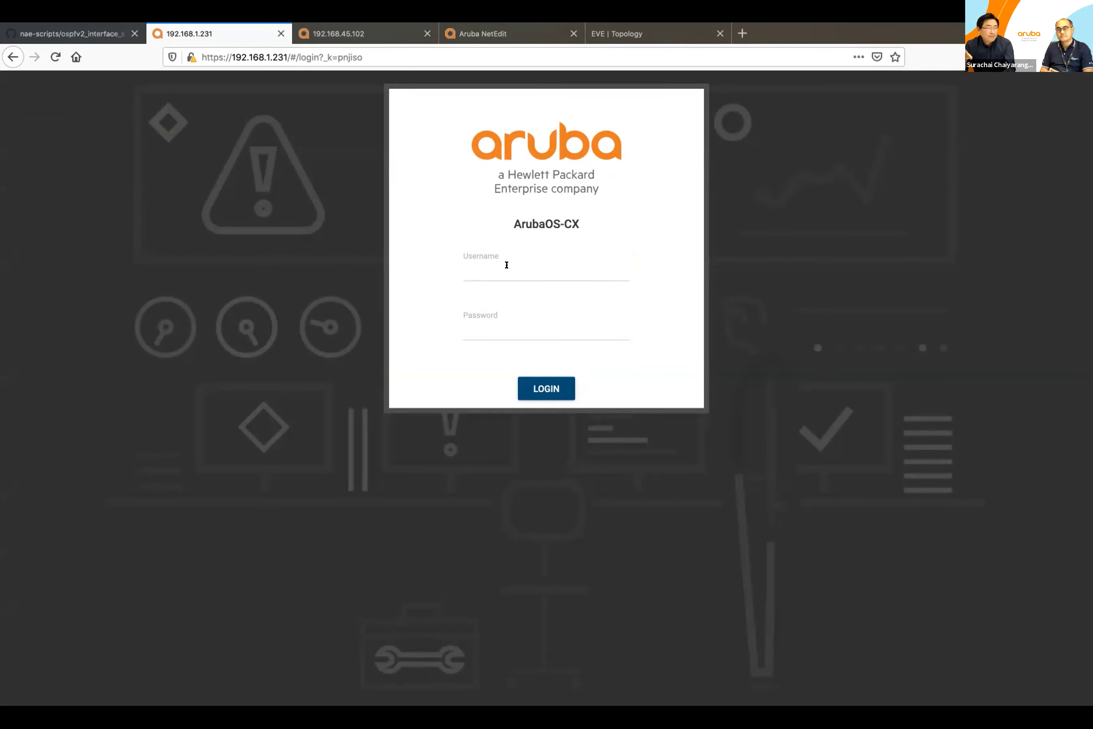
{"action": "left_click", "coordinate": [506, 265]}
{"action": "type", "text": "admin"}
{"action": "key", "text": "Tab"}
{"action": "type", "text": "aruba123"}
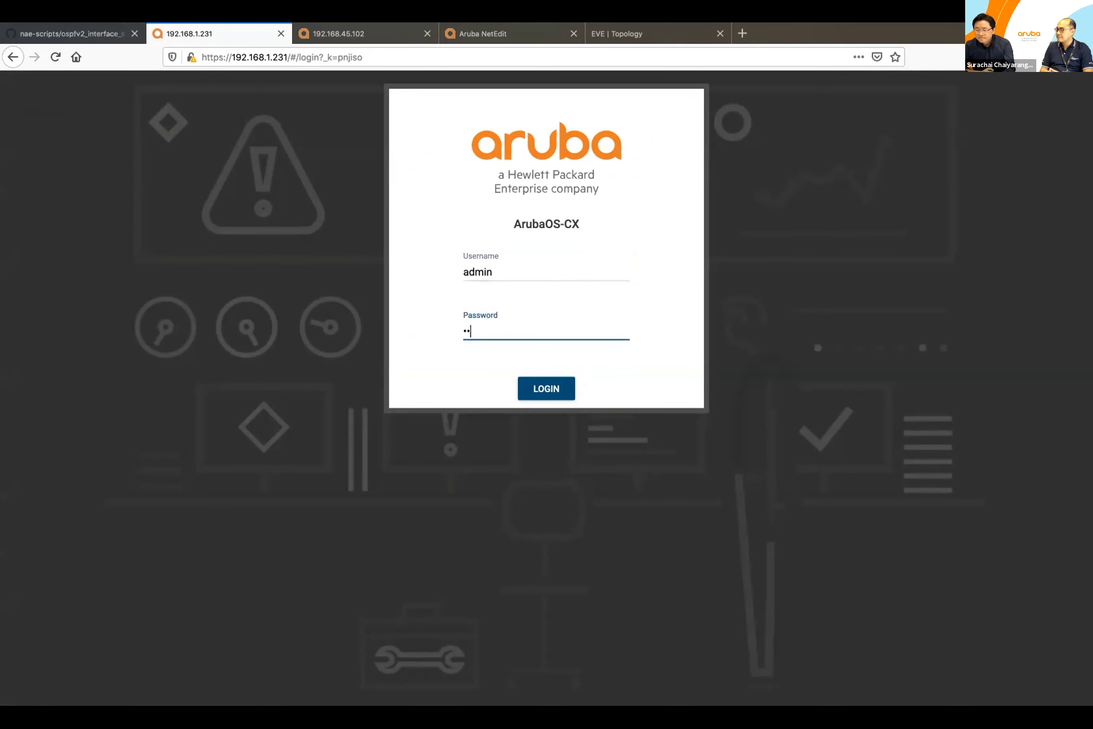
{"action": "key", "text": "Return"}
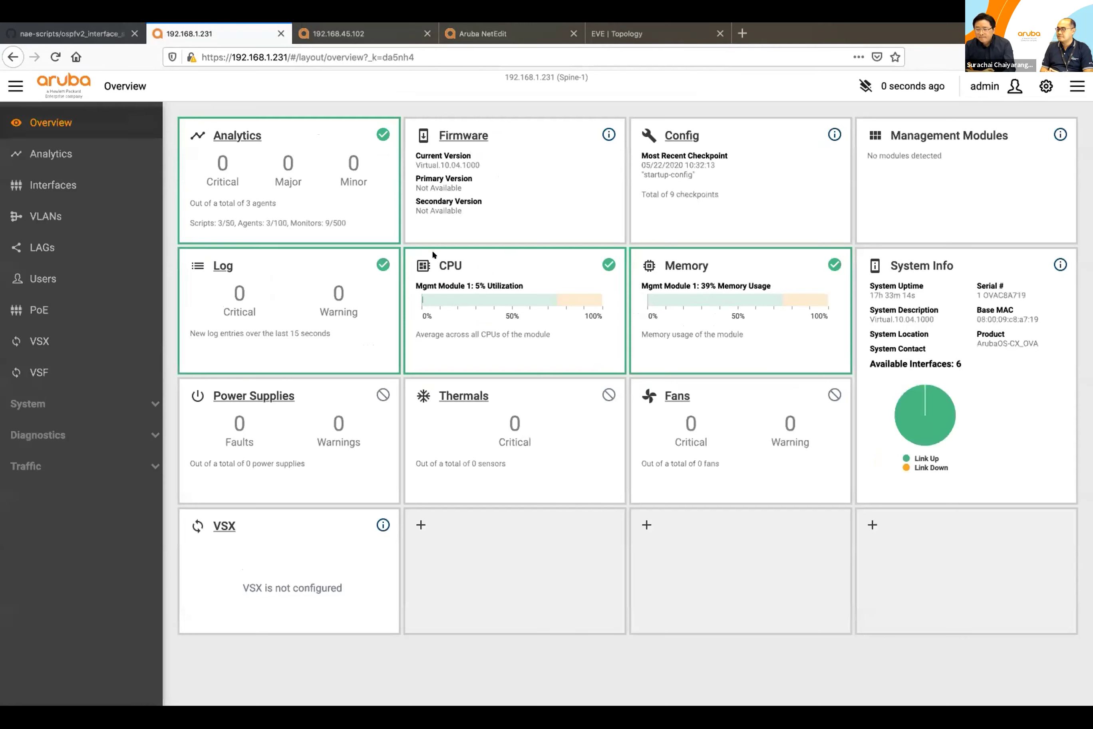
Step: Open the system_resource_monitor agent's details from the analytics dashboard
{"action": "left_click", "coordinate": [113, 164]}
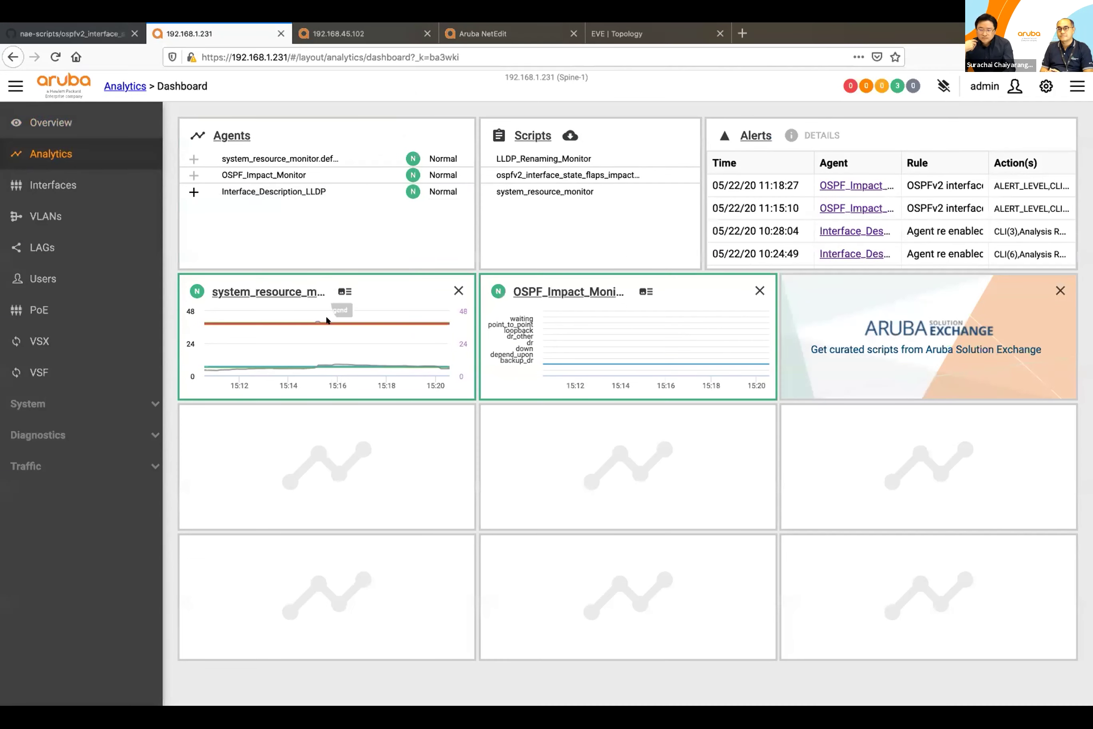
{"action": "mouse_move", "coordinate": [648, 360]}
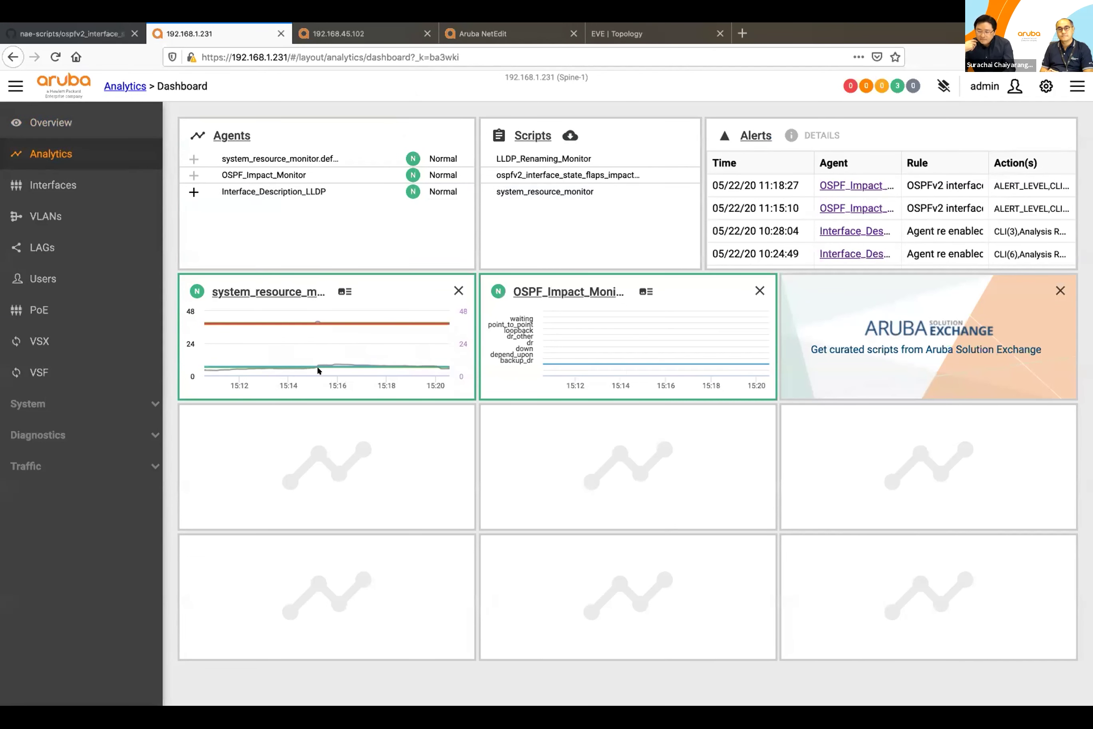
{"action": "left_click", "coordinate": [257, 292]}
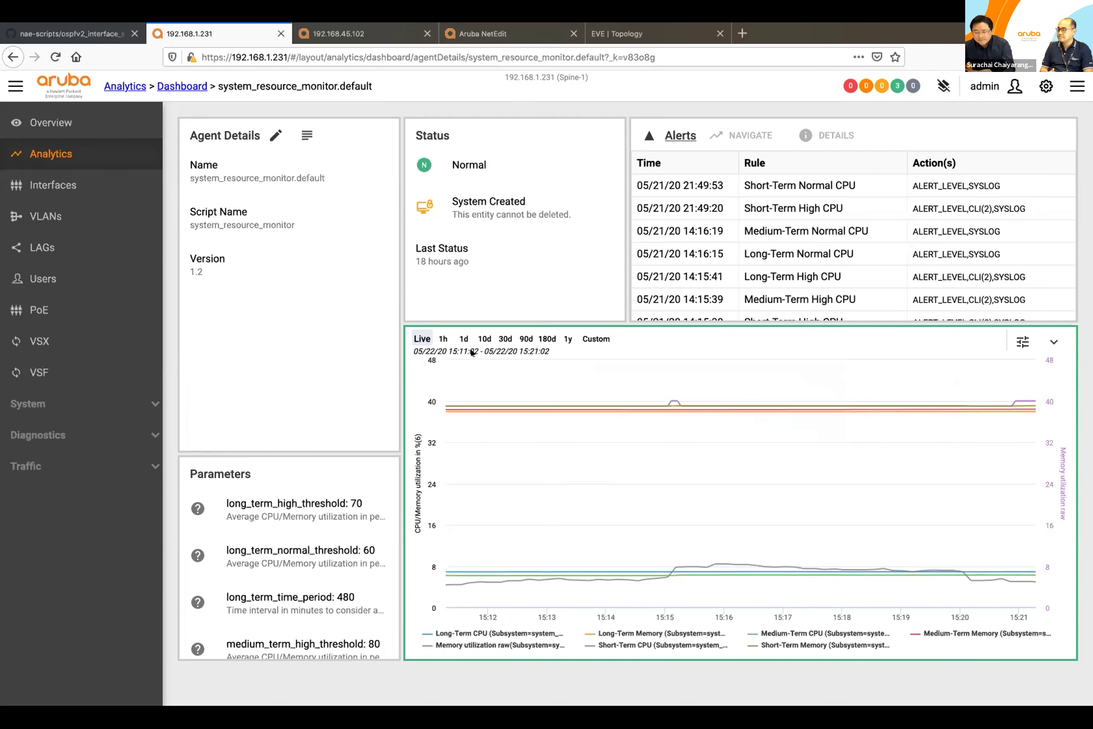
Step: Show one day of CPU and memory history and open the Short-Term High CPU alert's details
{"action": "left_click", "coordinate": [464, 340]}
{"action": "left_click", "coordinate": [464, 340]}
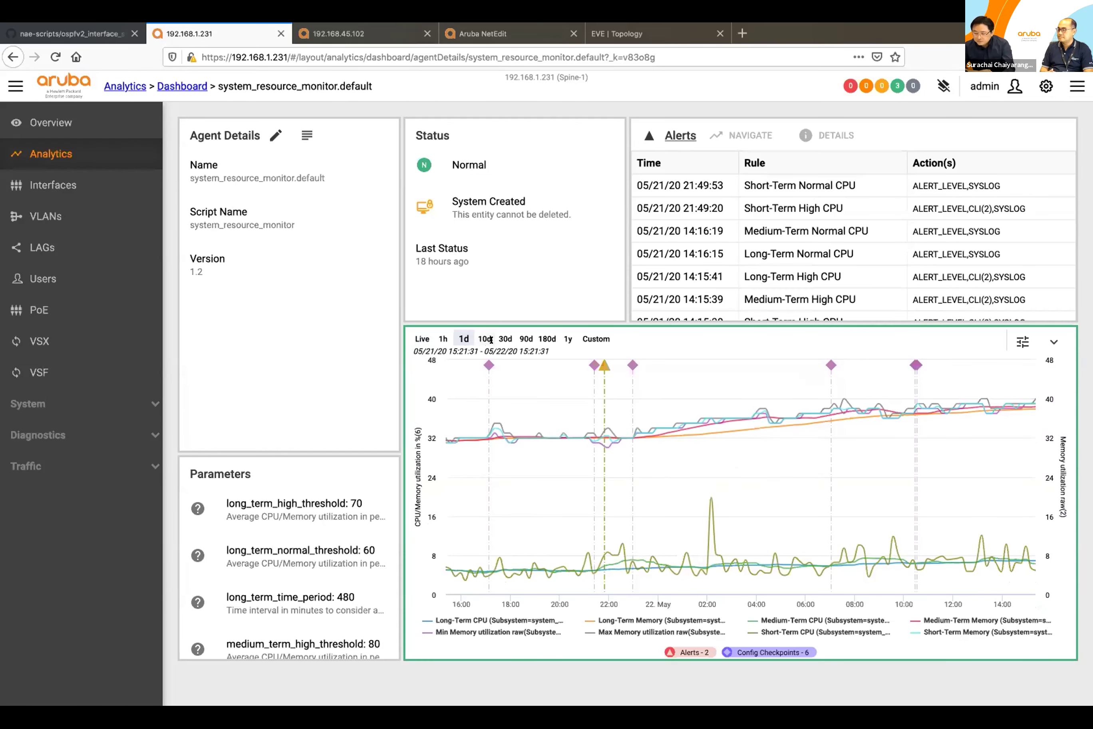
{"action": "mouse_move", "coordinate": [535, 392]}
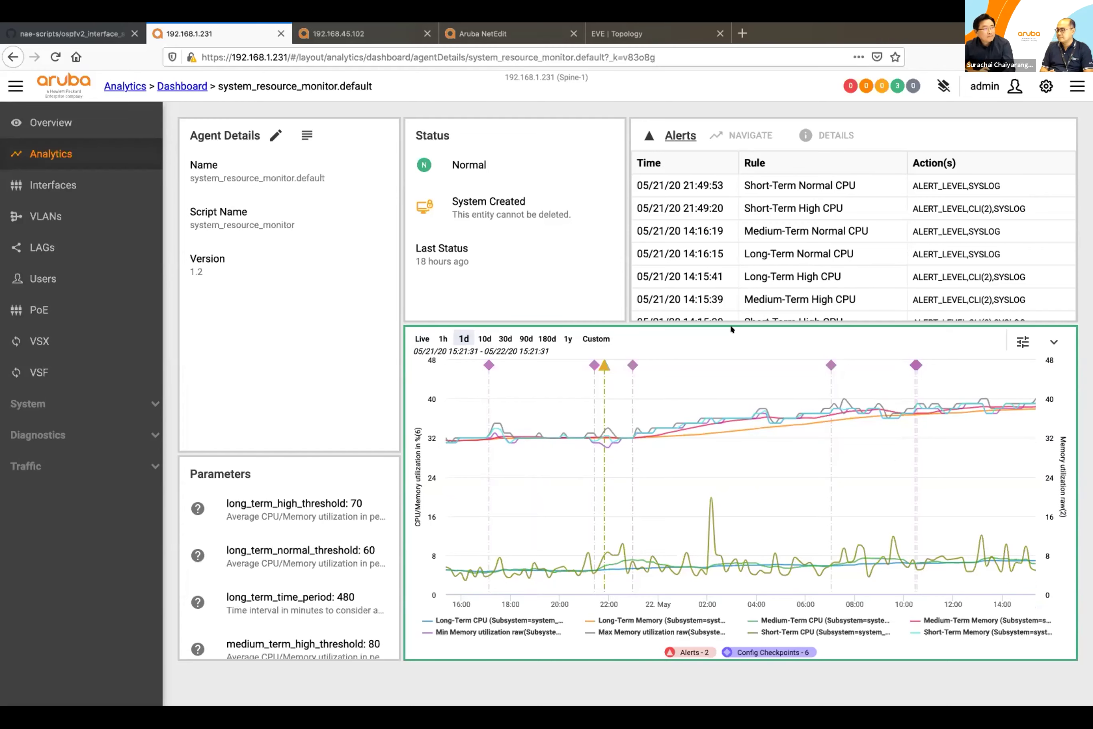
{"action": "left_click", "coordinate": [602, 363]}
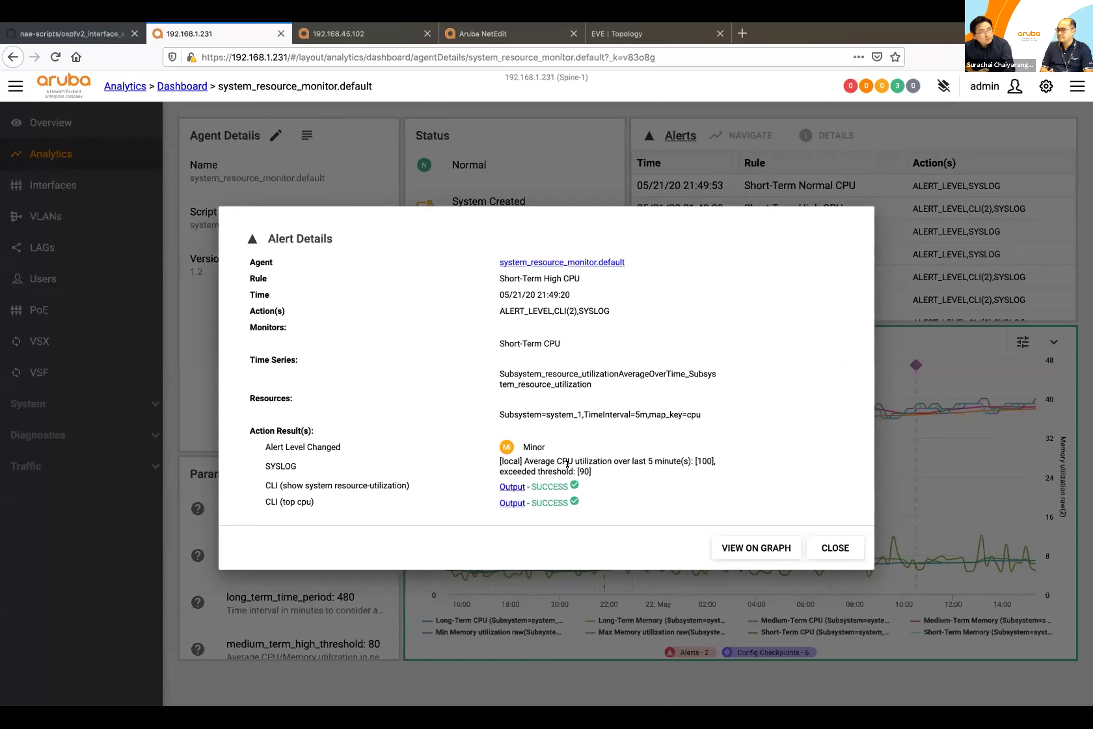
Step: Review the CLI 'top cpu' output in the alert details, then return to the Spine-1 agent page
{"action": "left_click_drag", "start_coordinate": [277, 498], "coordinate": [306, 498]}
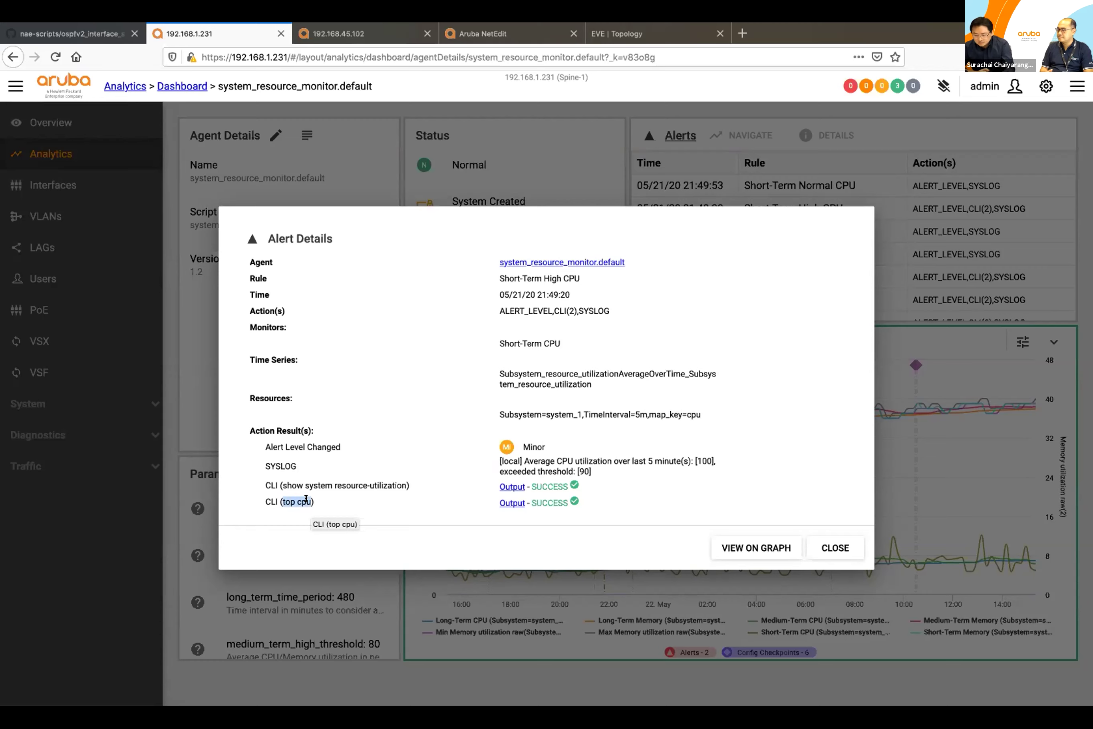
{"action": "left_click", "coordinate": [507, 501]}
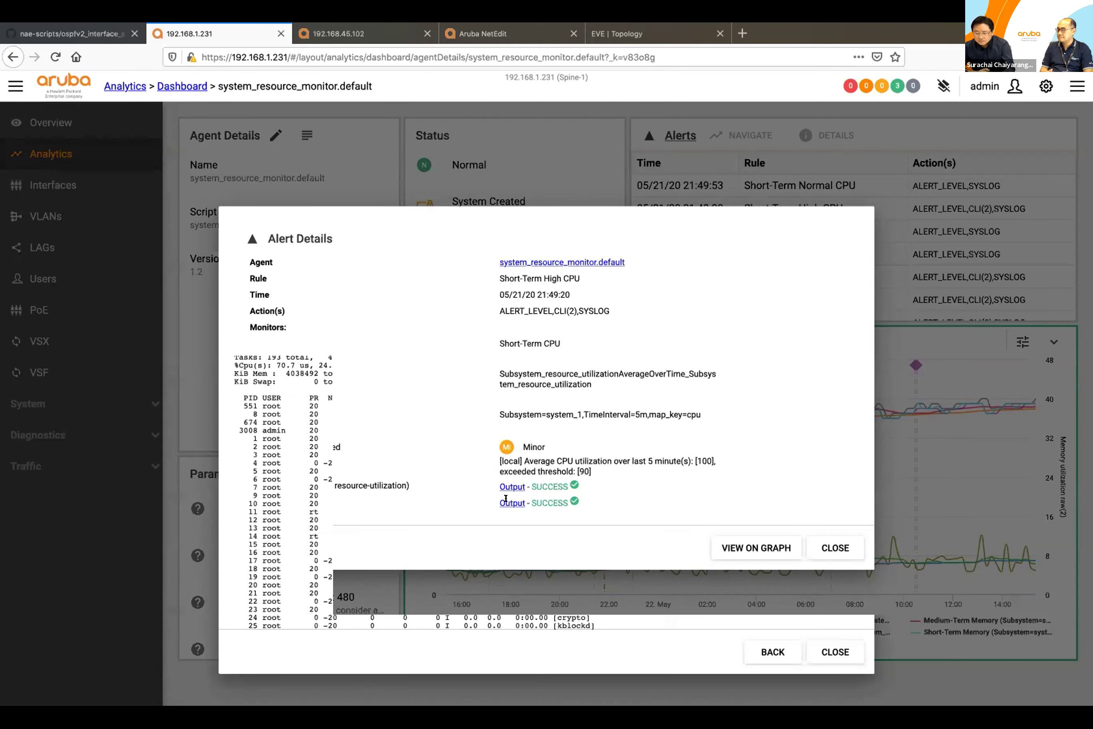
{"action": "scroll", "coordinate": [587, 452], "scroll_direction": "down", "scroll_amount": 3}
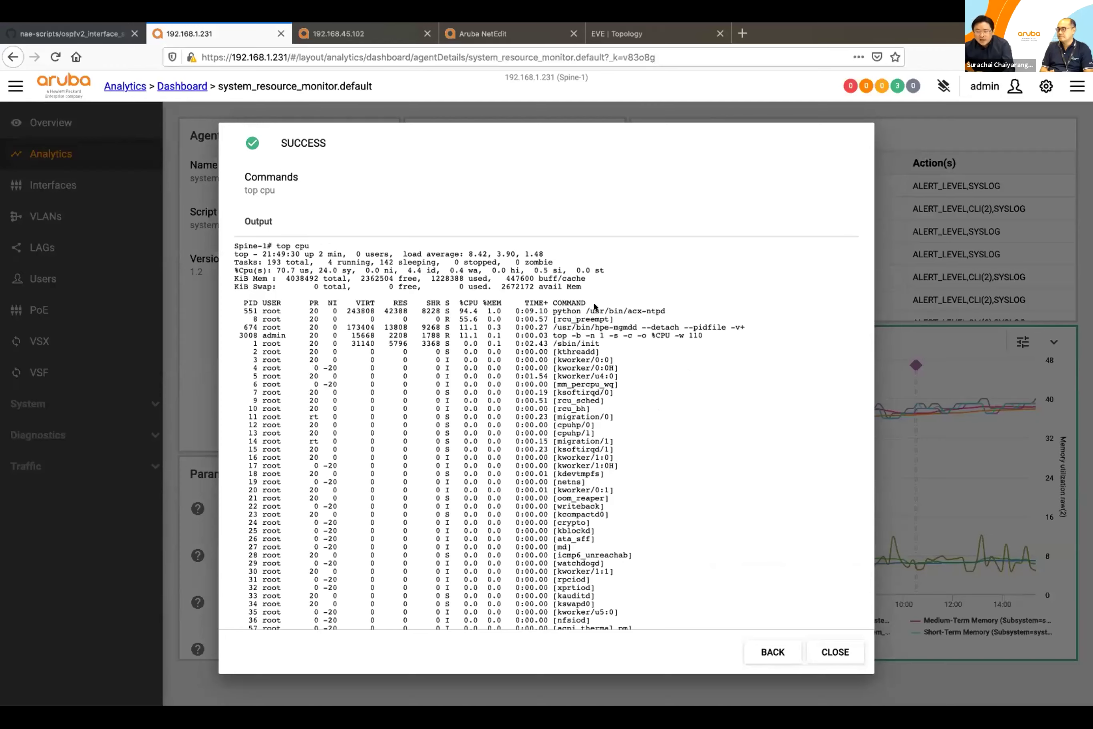
{"action": "scroll", "coordinate": [595, 306], "scroll_direction": "down", "scroll_amount": 2}
{"action": "left_click", "coordinate": [336, 35]}
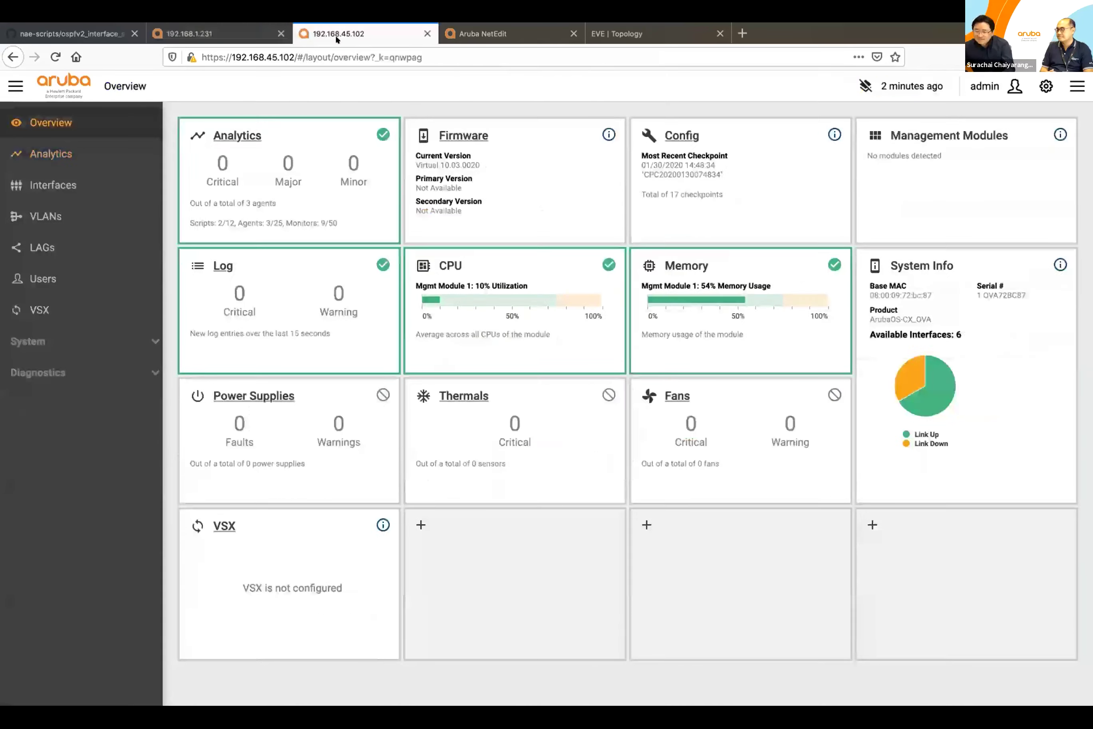
{"action": "left_click", "coordinate": [231, 26]}
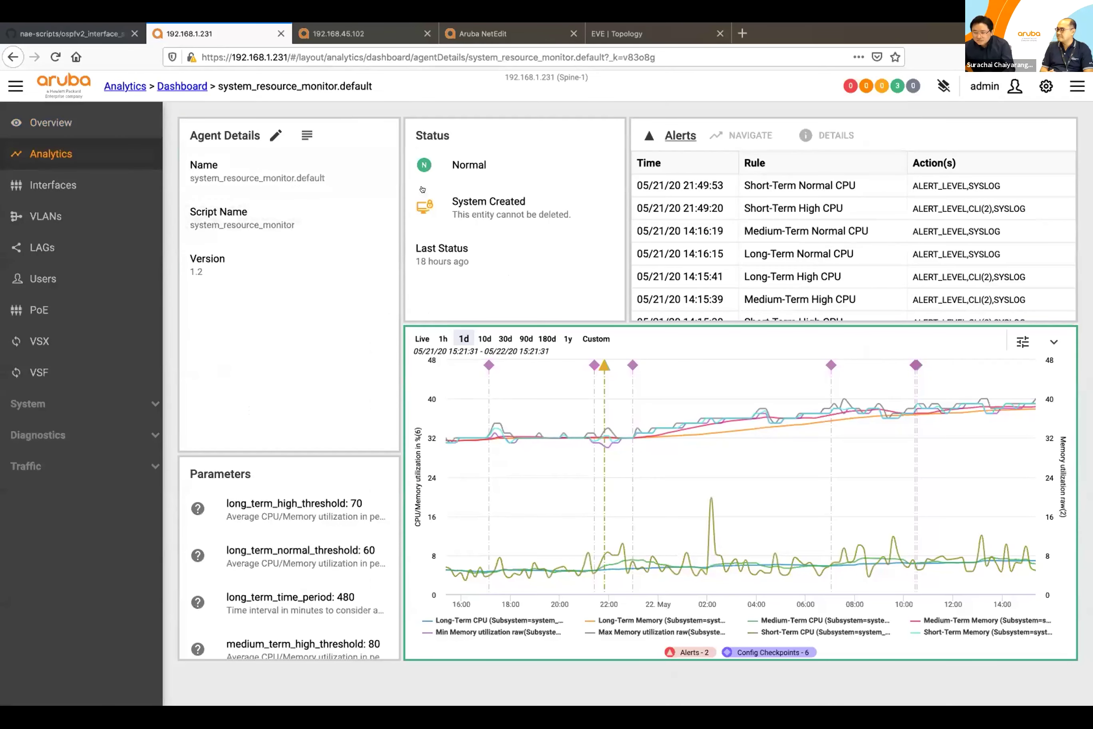
{"action": "left_click", "coordinate": [827, 363]}
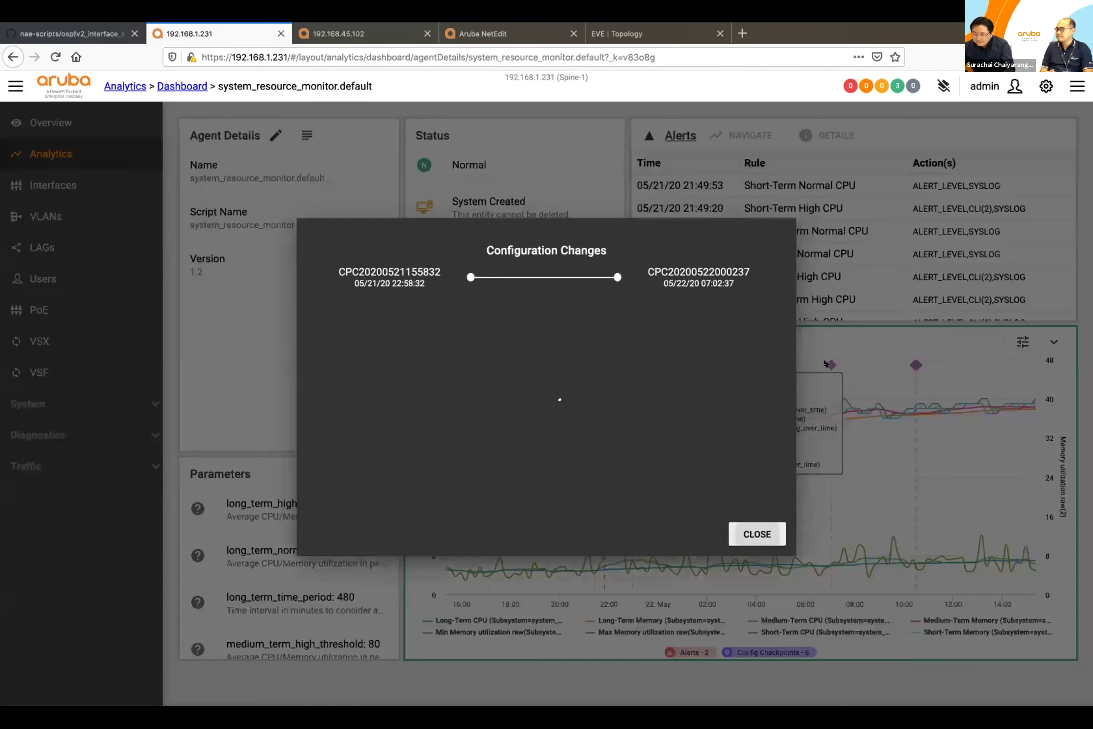
{"action": "left_click", "coordinate": [898, 405]}
{"action": "left_click", "coordinate": [916, 364]}
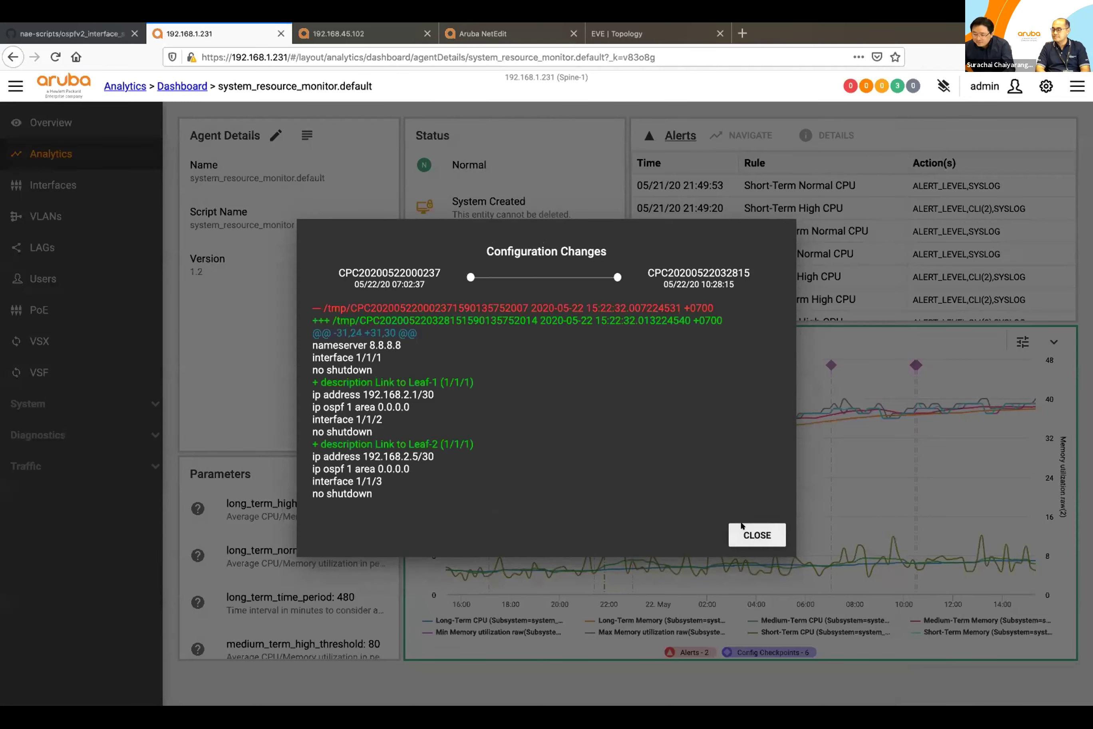
{"action": "key", "text": "Escape"}
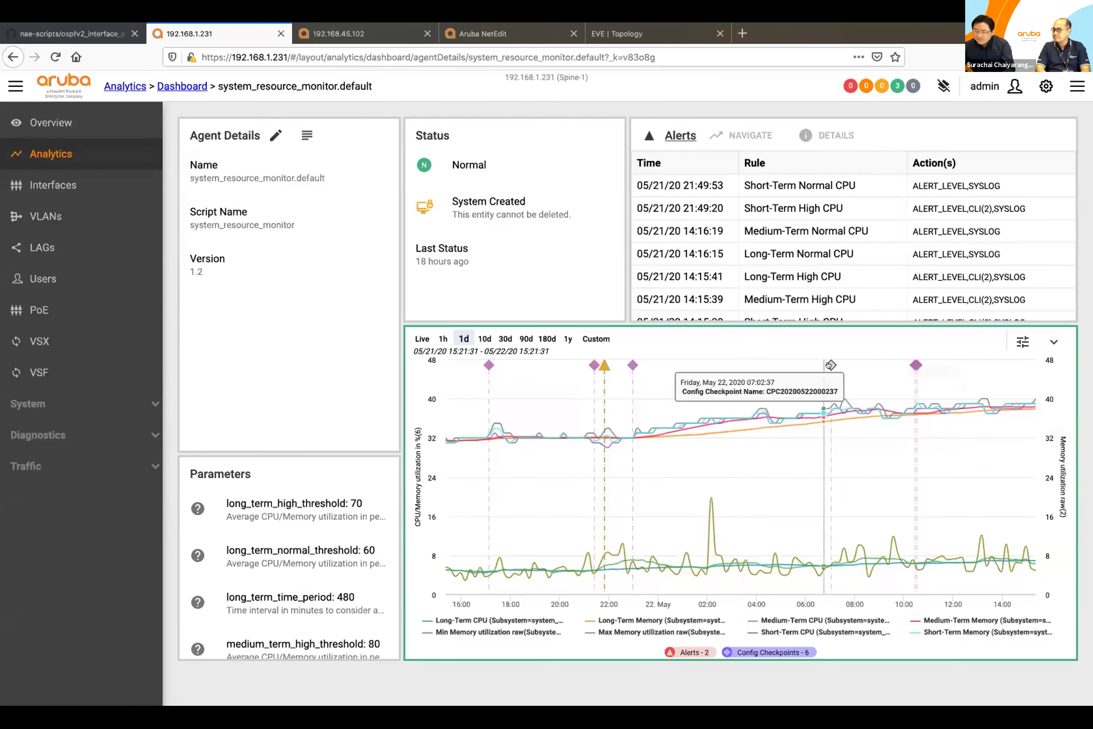
{"action": "left_click", "coordinate": [830, 365]}
{"action": "left_click", "coordinate": [775, 527]}
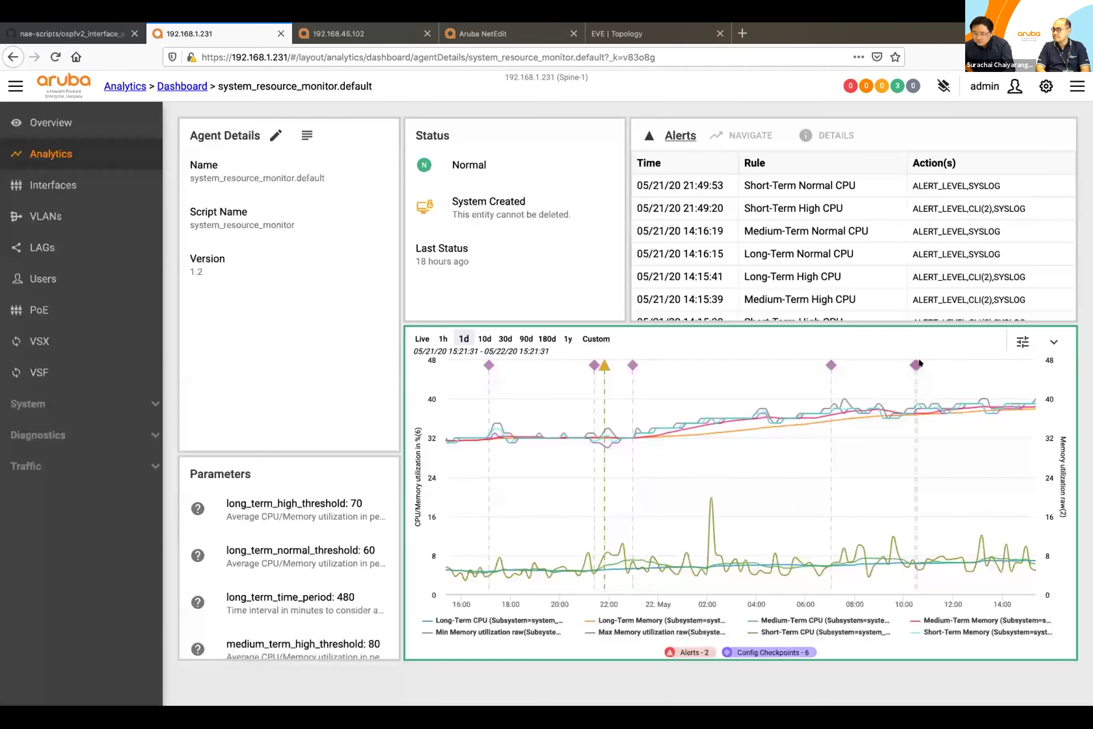
{"action": "left_click", "coordinate": [914, 365]}
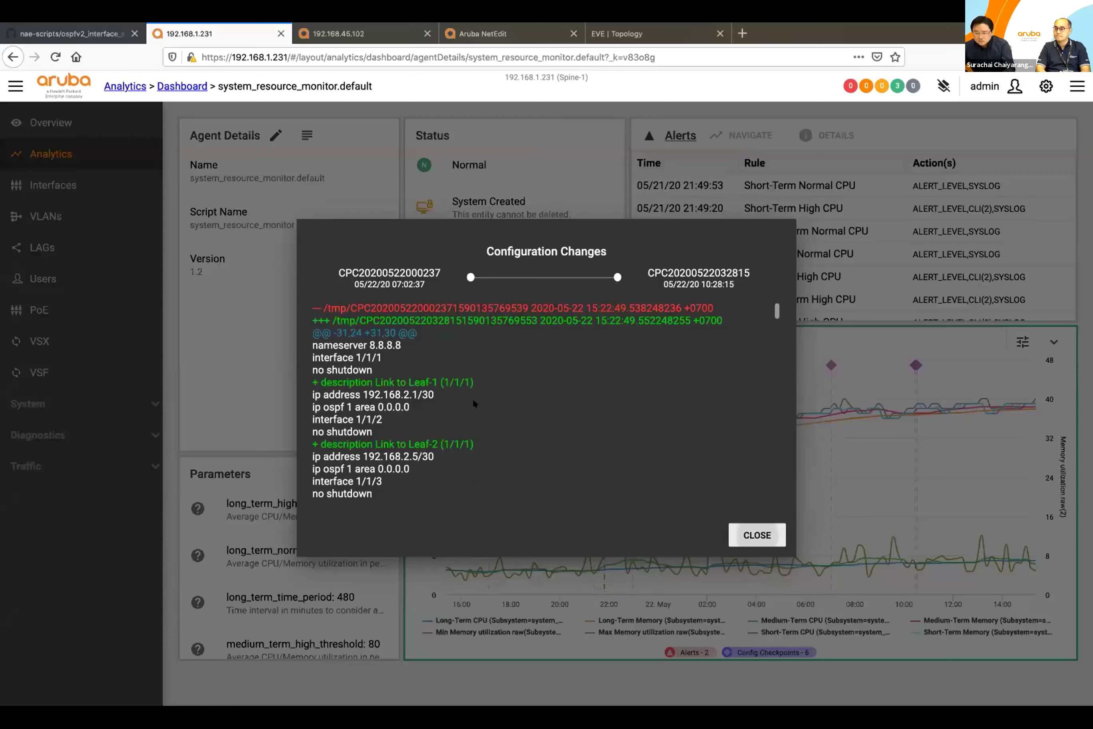
{"action": "scroll", "coordinate": [409, 404], "scroll_direction": "down", "scroll_amount": 10}
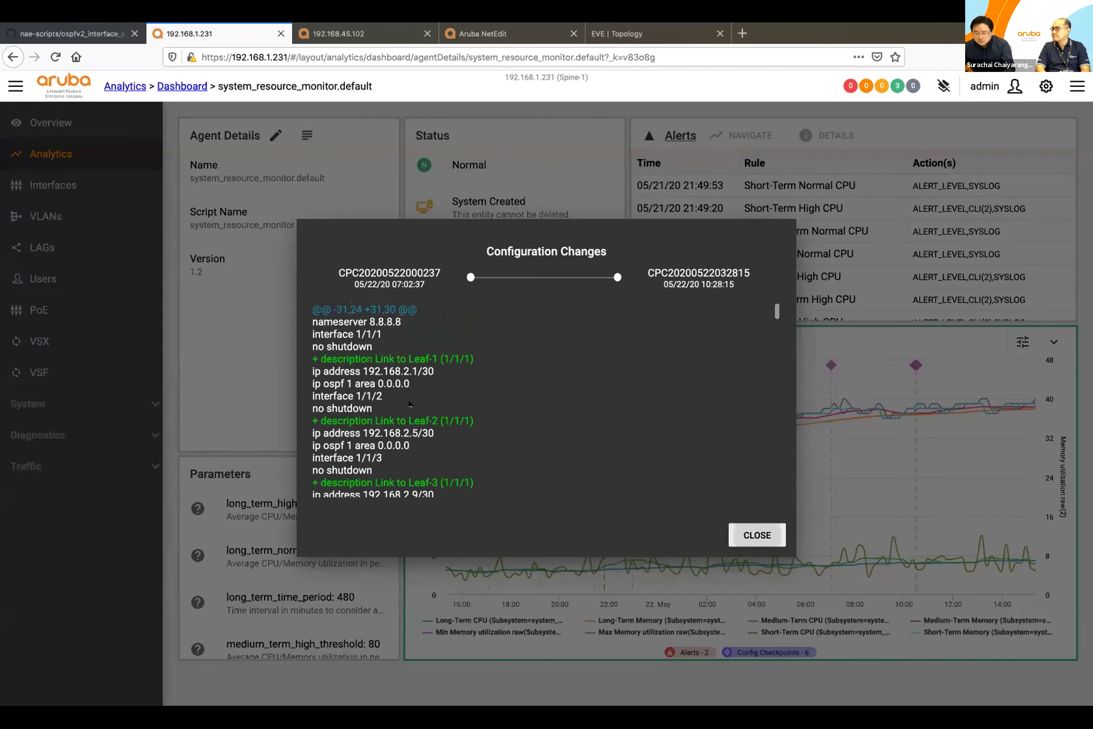
{"action": "scroll", "coordinate": [409, 403], "scroll_direction": "down", "scroll_amount": 4}
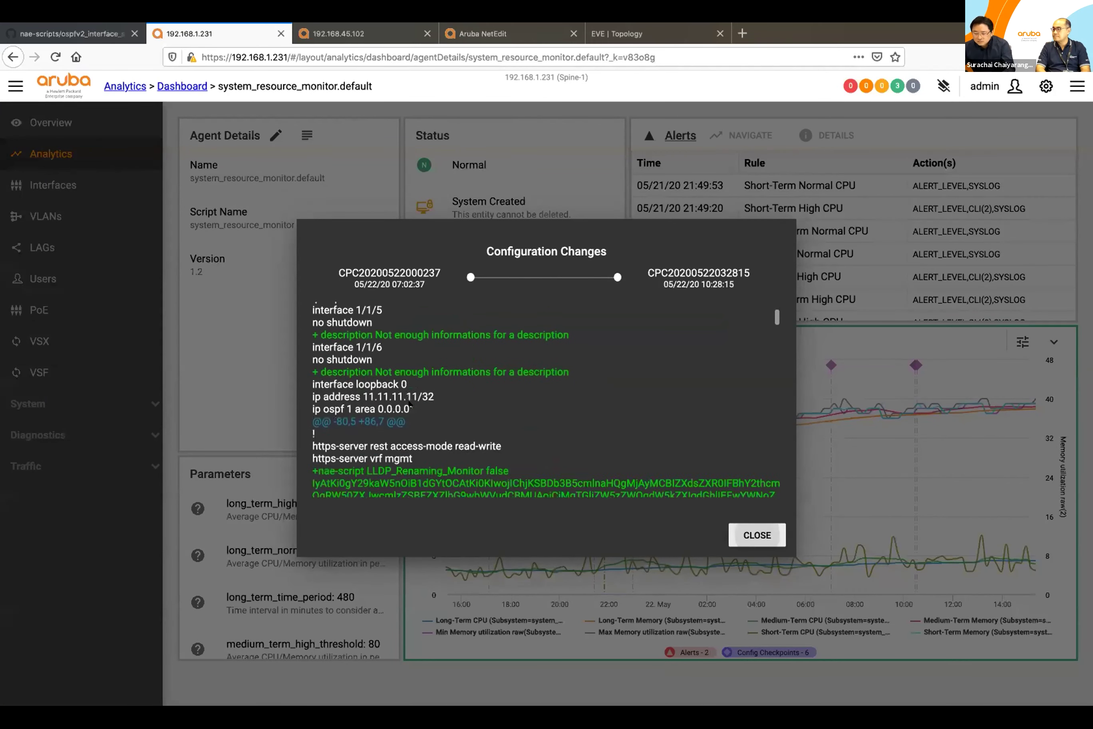
{"action": "scroll", "coordinate": [411, 404], "scroll_direction": "up", "scroll_amount": 5}
{"action": "scroll", "coordinate": [409, 403], "scroll_direction": "up", "scroll_amount": 8}
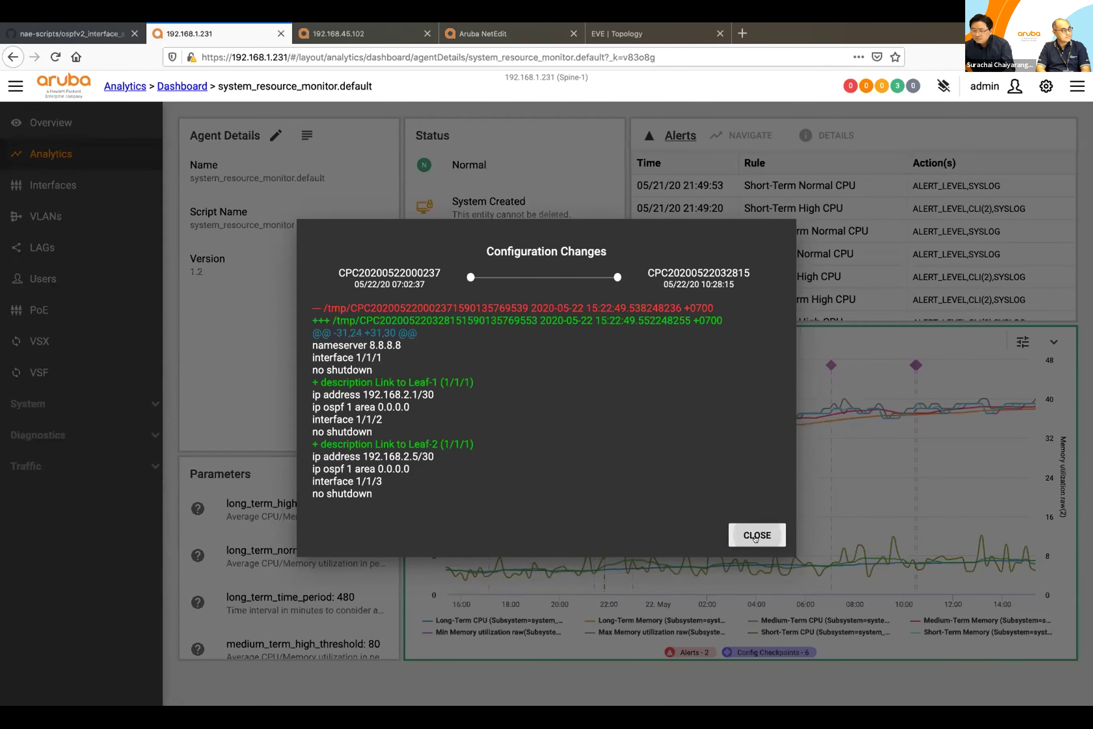
{"action": "left_click", "coordinate": [755, 536]}
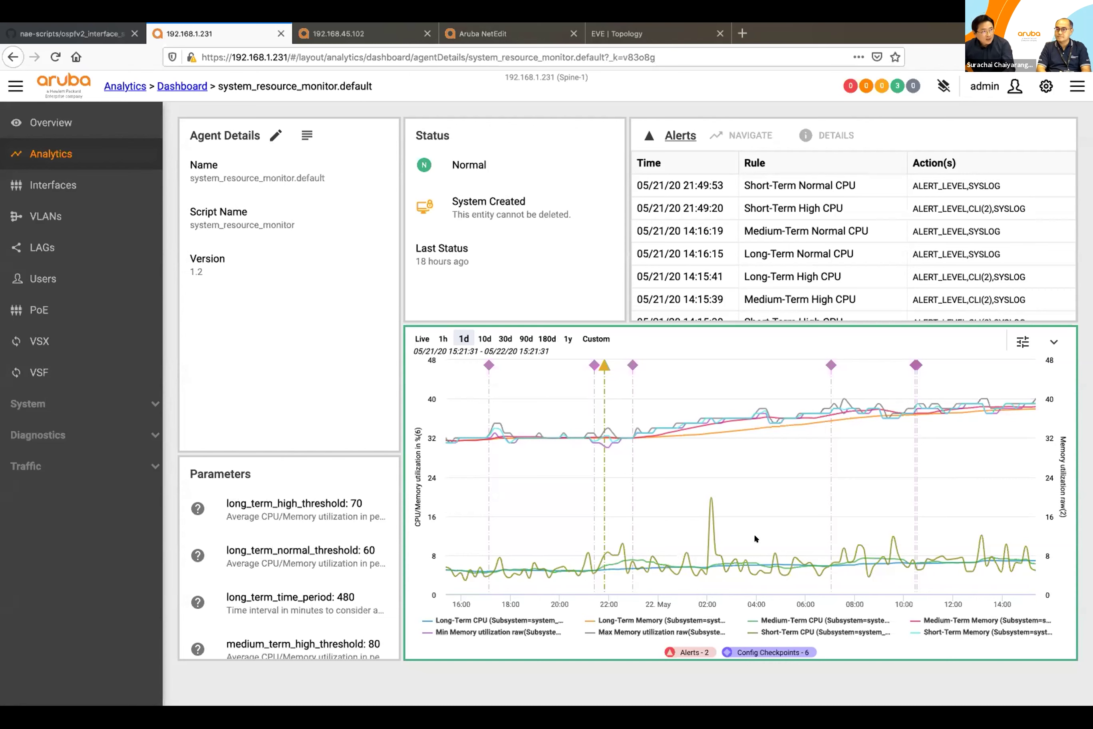
Step: On switch 192.168.45.102, open the Analytics dashboard and the MonitorLink2 agent details
{"action": "left_click", "coordinate": [355, 35]}
{"action": "left_click", "coordinate": [59, 148]}
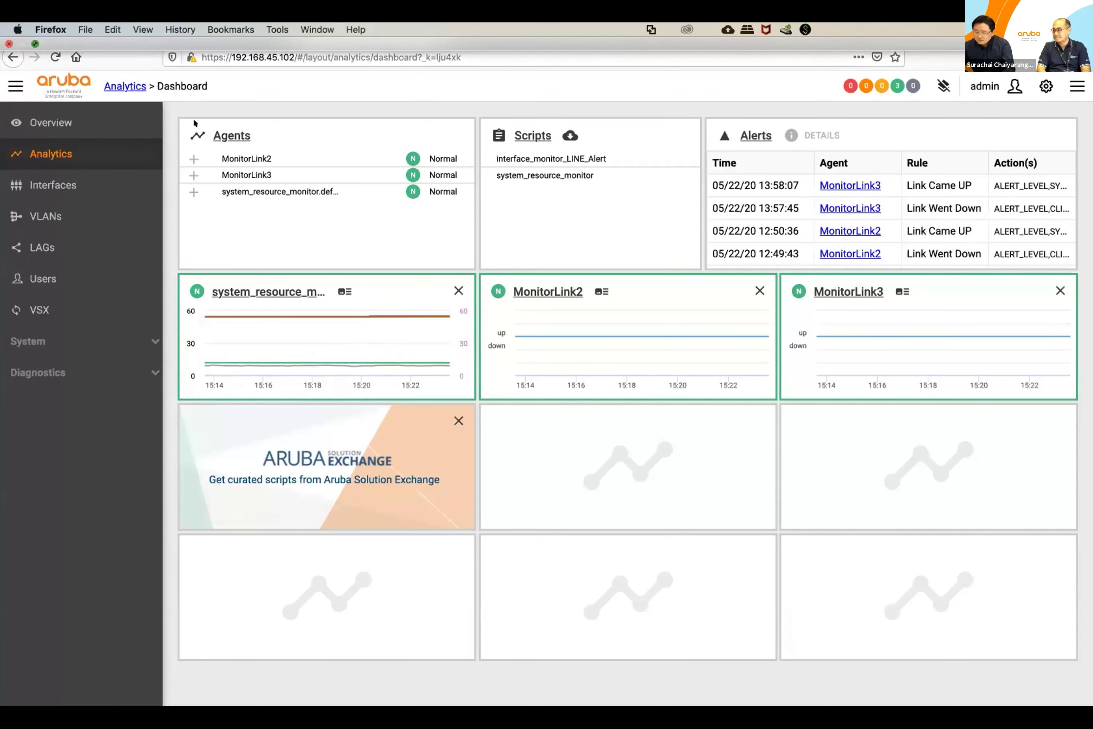
{"action": "left_click", "coordinate": [35, 43]}
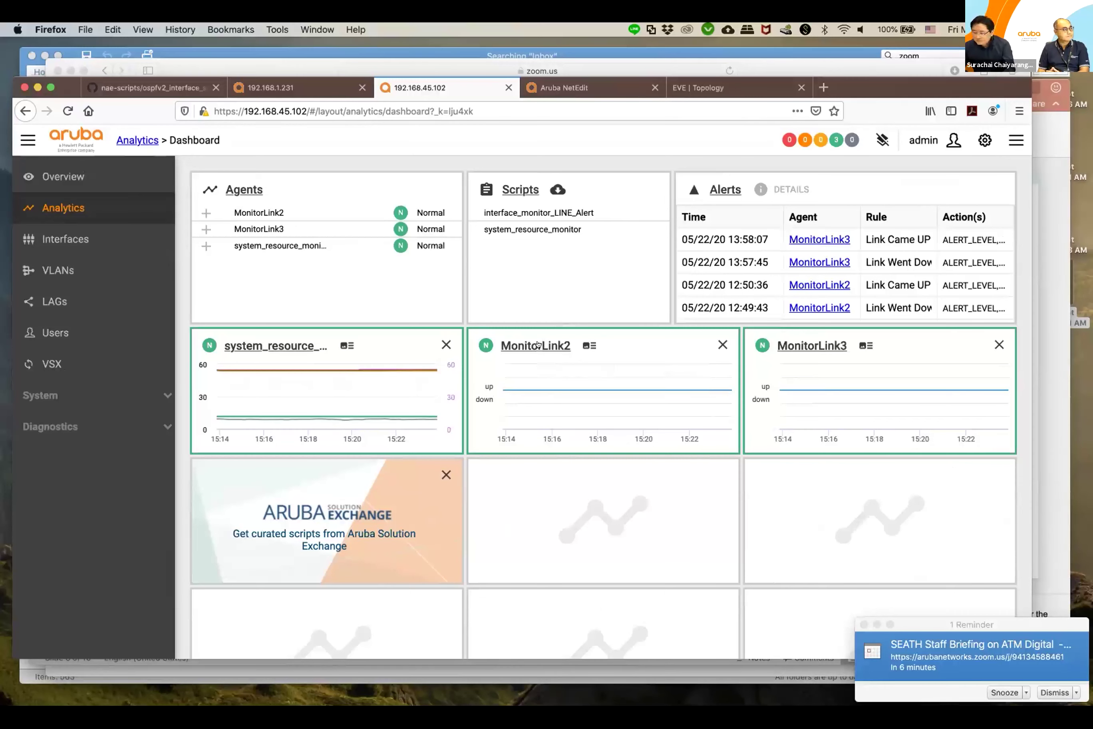
{"action": "left_click", "coordinate": [538, 345]}
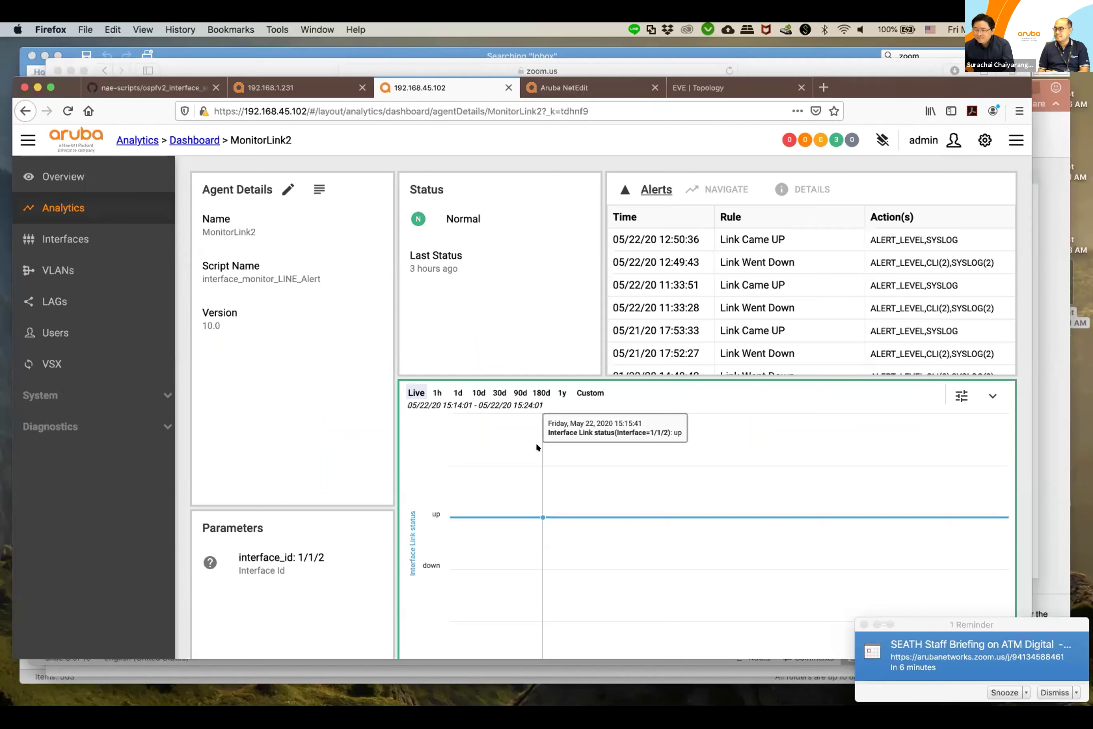
Step: Move the LINE chat windows aside and log in to the switch console as admin
{"action": "left_click", "coordinate": [537, 689]}
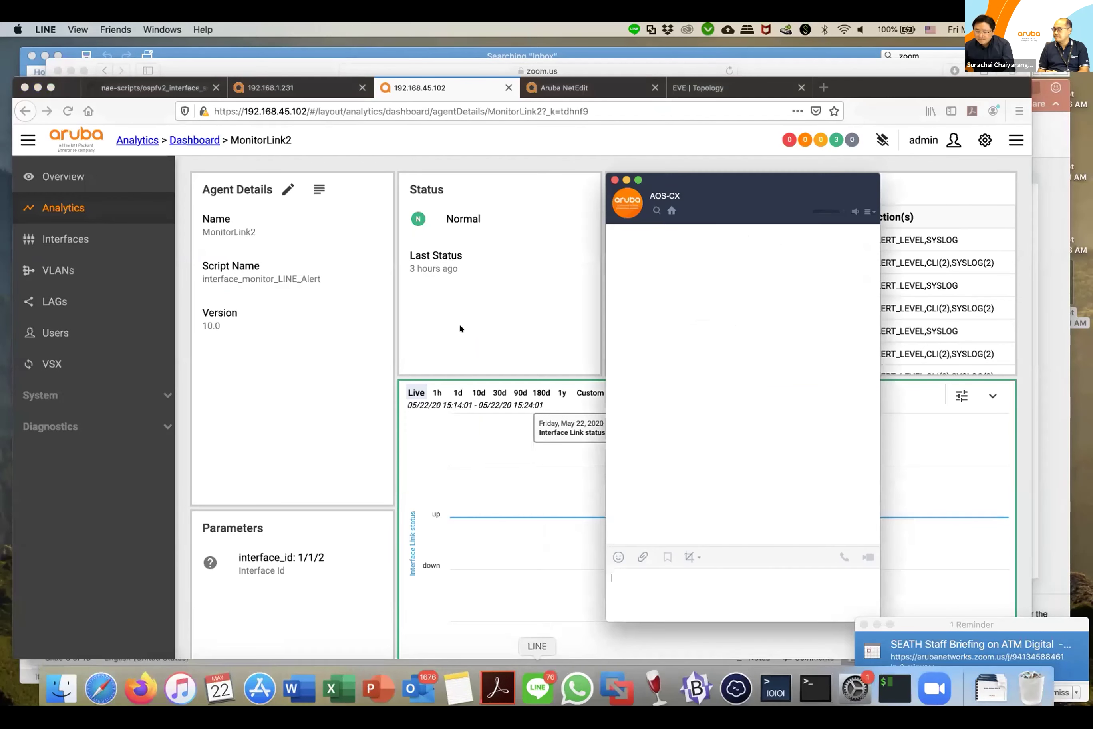
{"action": "left_click", "coordinate": [73, 208]}
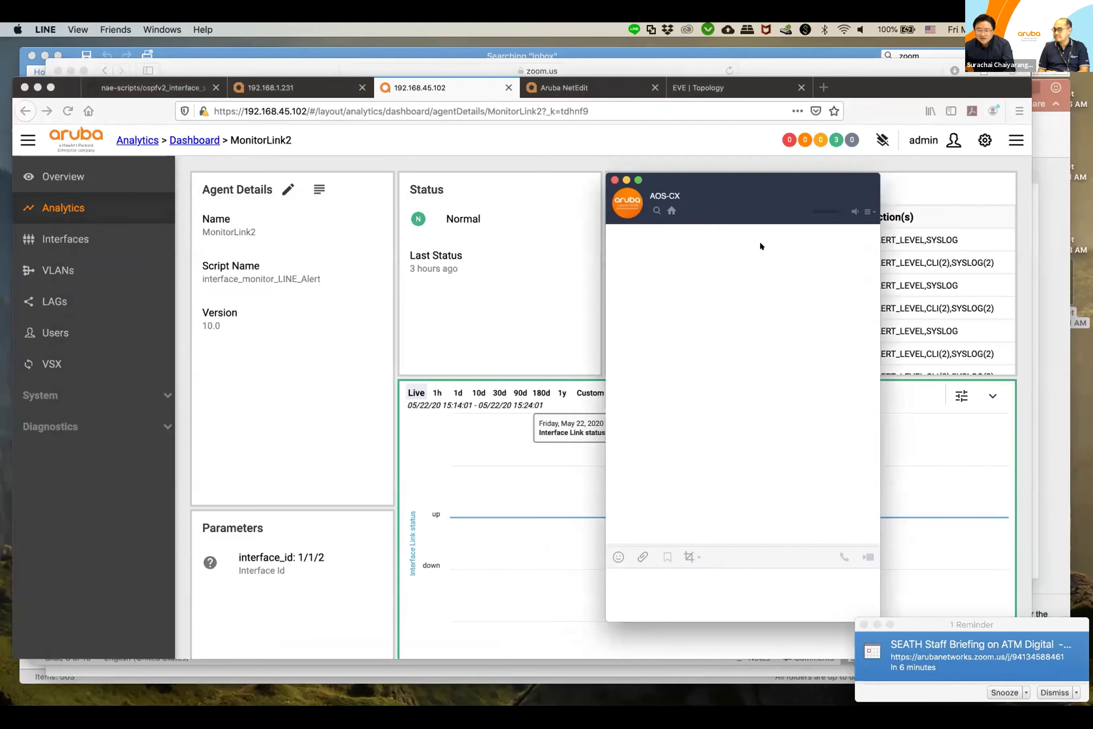
{"action": "left_click_drag", "start_coordinate": [753, 190], "coordinate": [811, 198]}
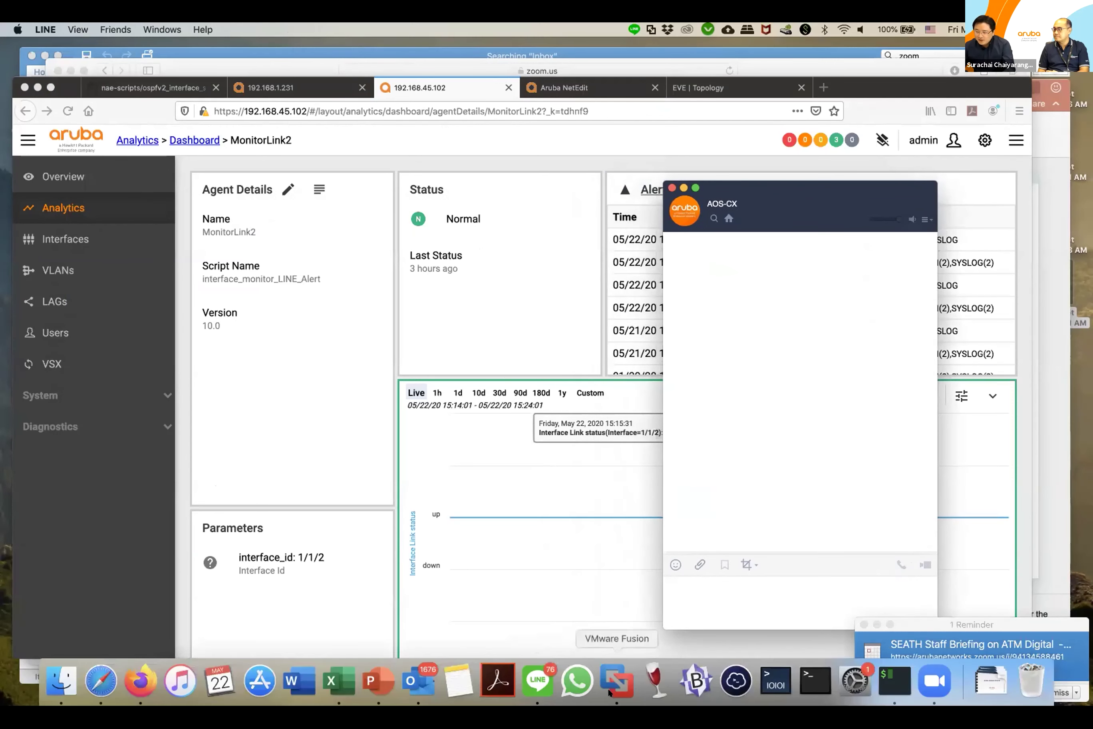
{"action": "type", "text": "admin"}
{"action": "key", "text": "Return"}
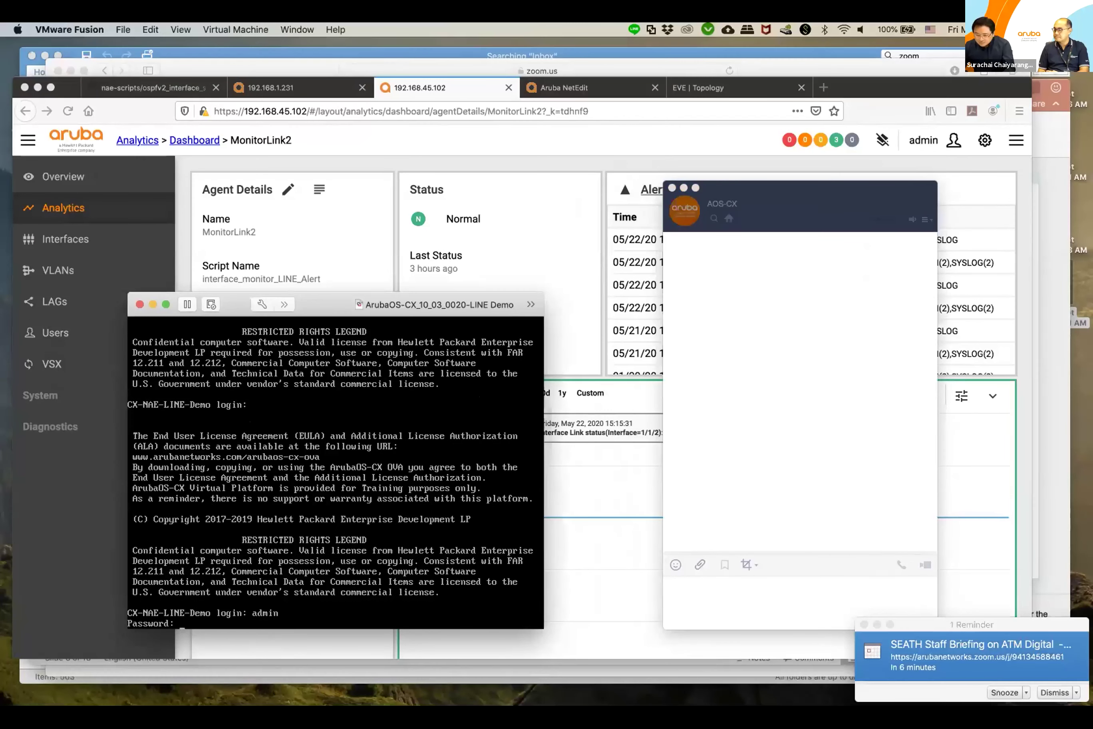
{"action": "key", "text": "Return"}
Step: Enter config mode for interface 1/1/3 and type shut at the prompt
{"action": "type", "text": "config t"}
{"action": "key", "text": "Return"}
{"action": "type", "text": "int 1/1/3"}
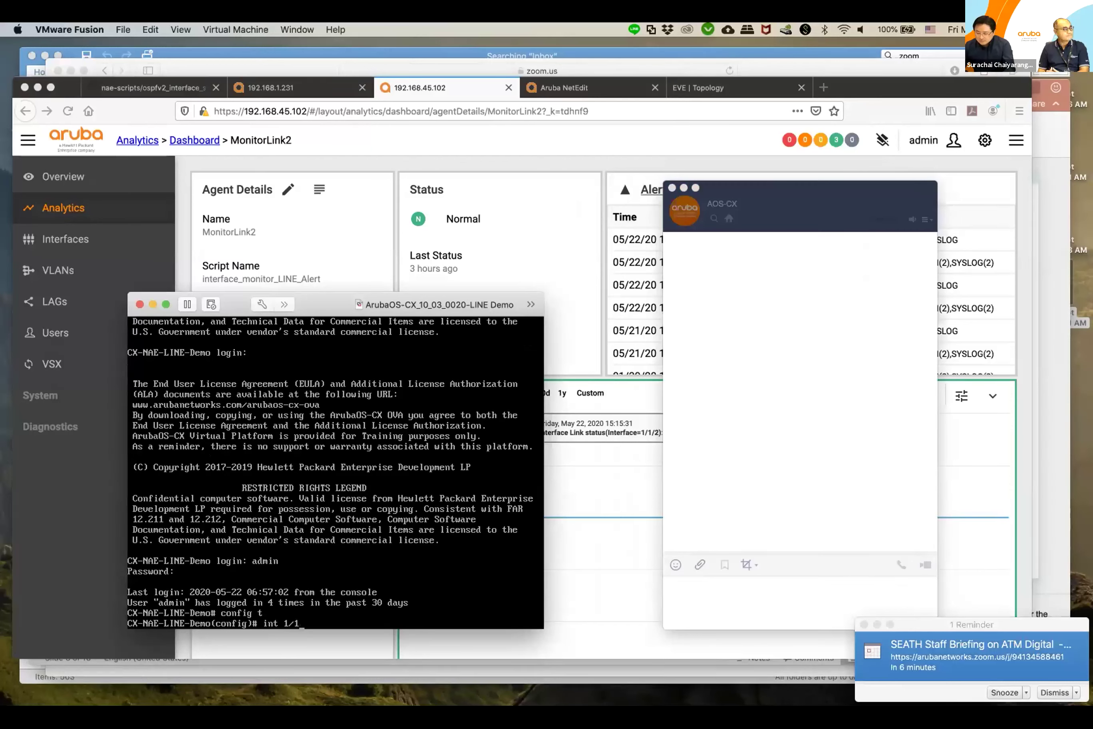
{"action": "key", "text": "Return"}
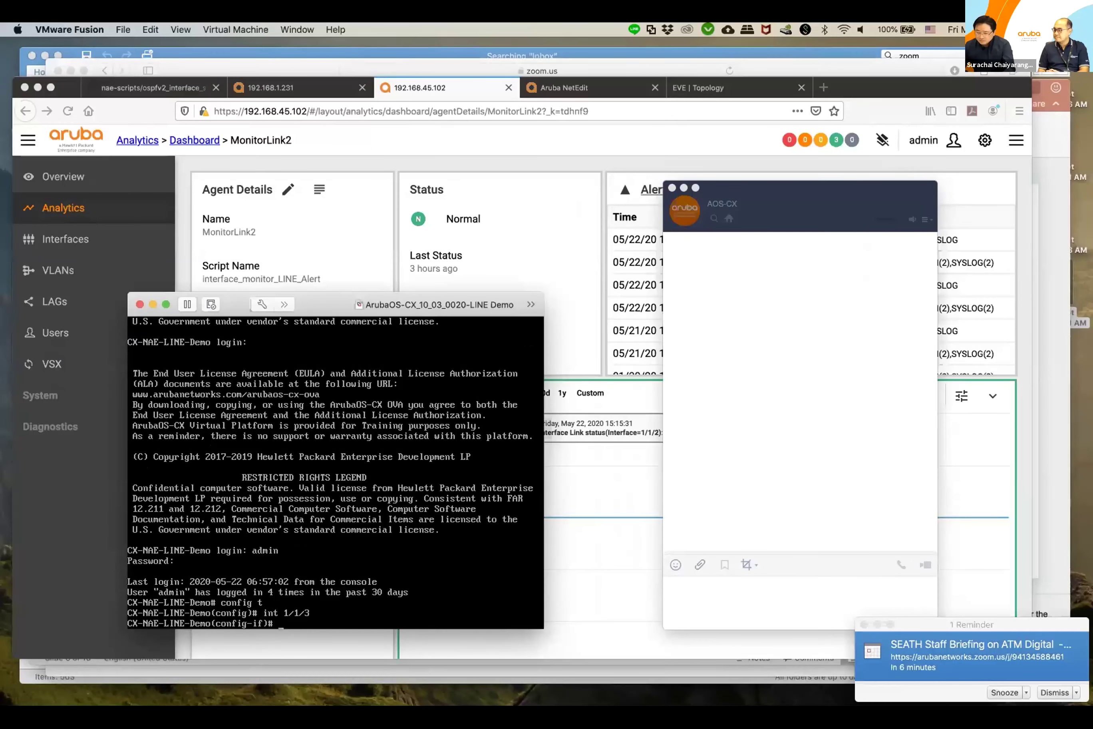
{"action": "type", "text": "shut"}
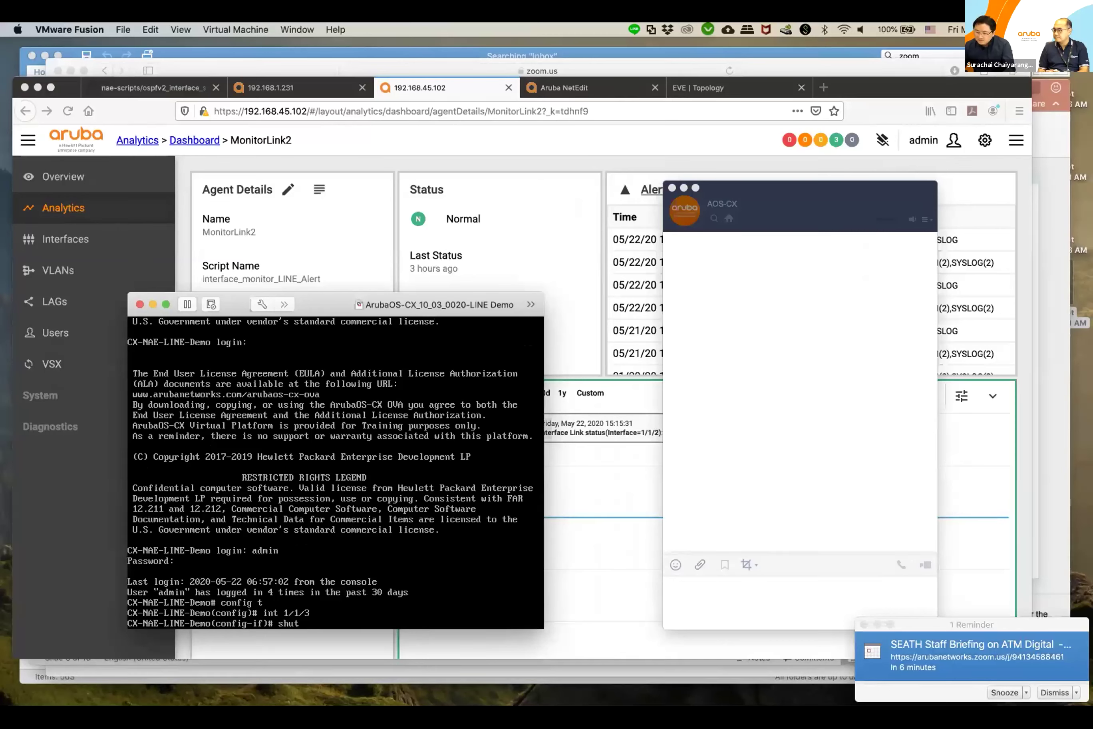